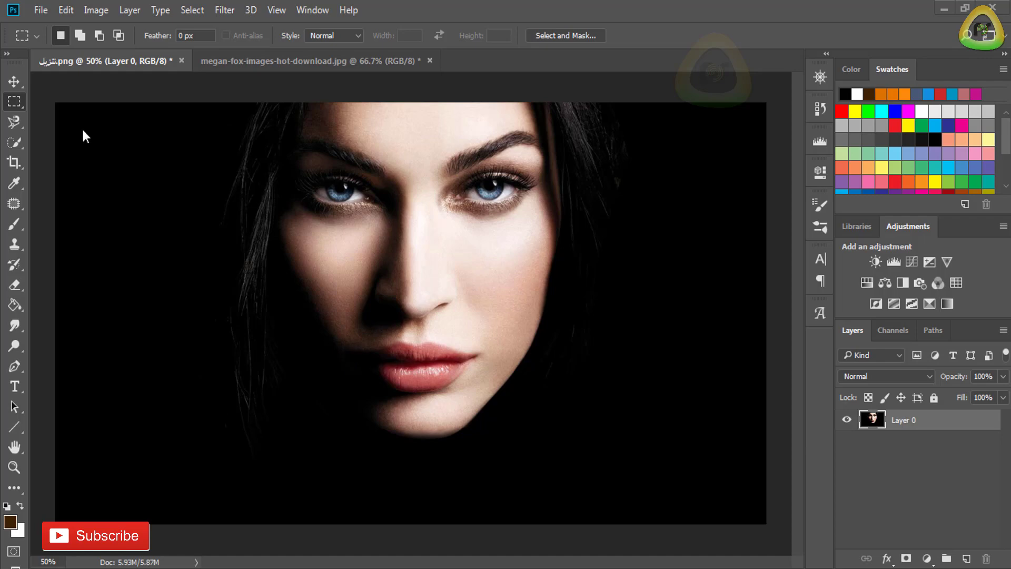
- Start a Calculations operation on the portrait and set the Source 1 channel to Green
left_click(98, 10)
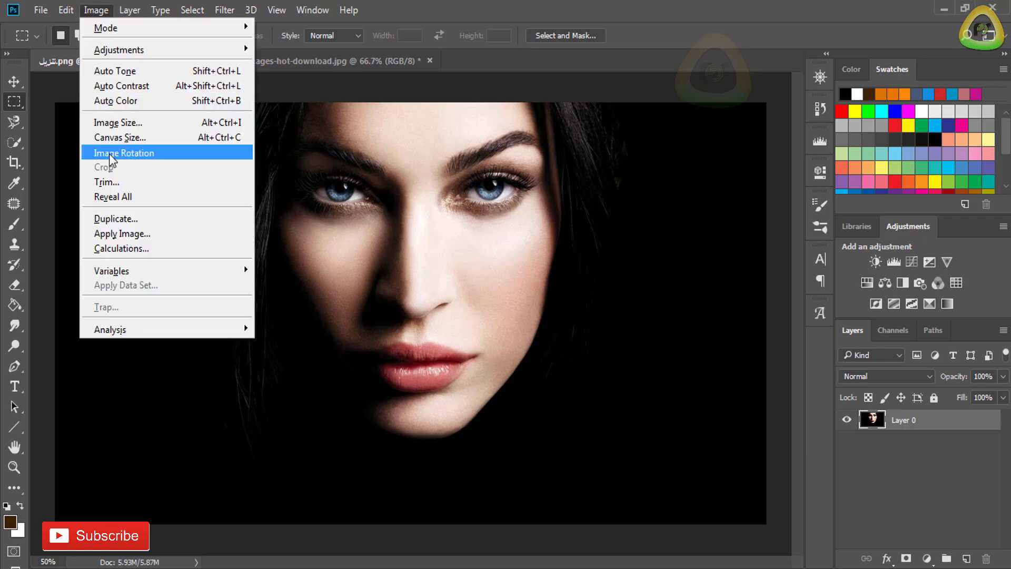
left_click(154, 248)
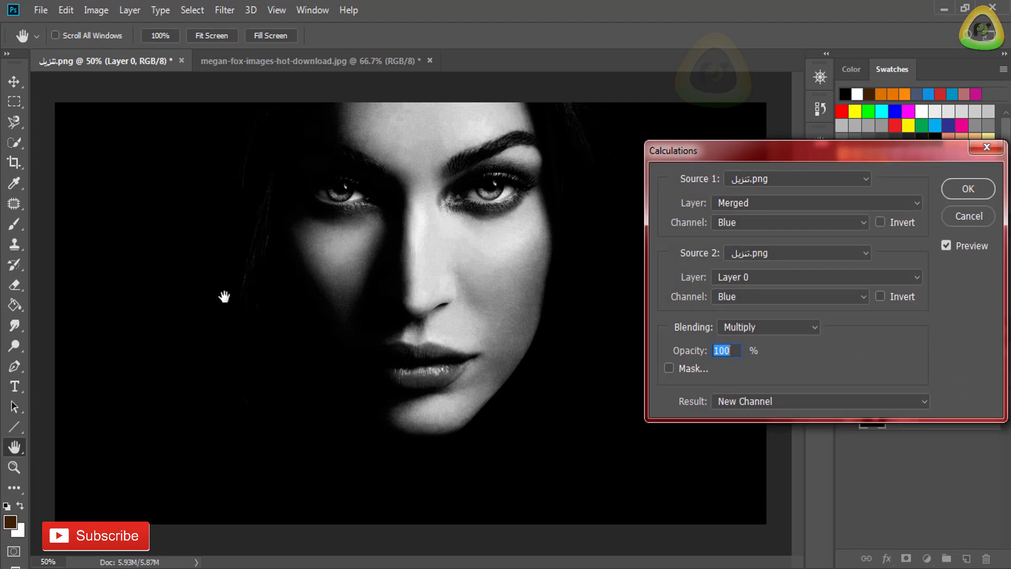
left_click(827, 228)
left_click(815, 249)
left_click(816, 222)
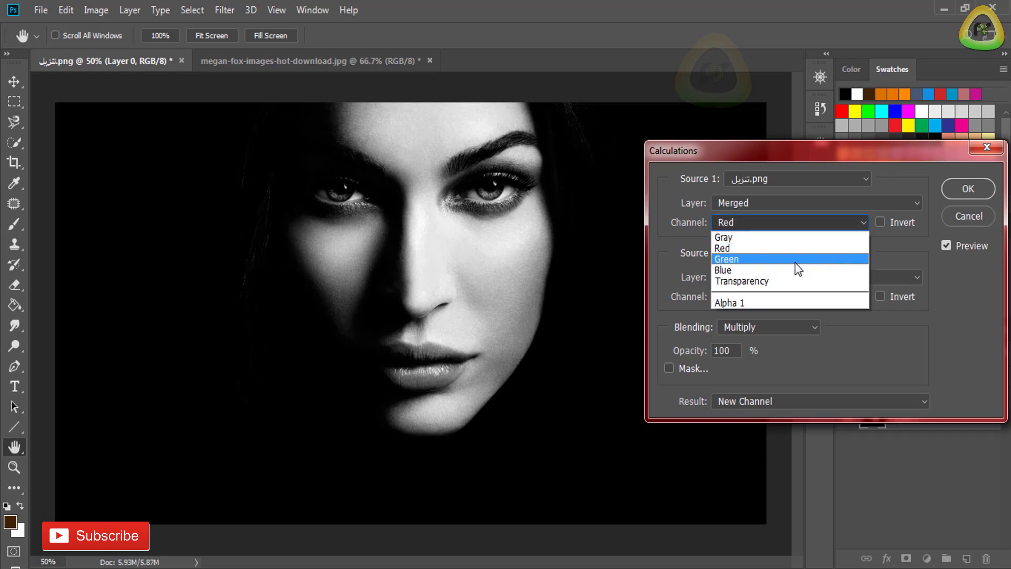
left_click(793, 259)
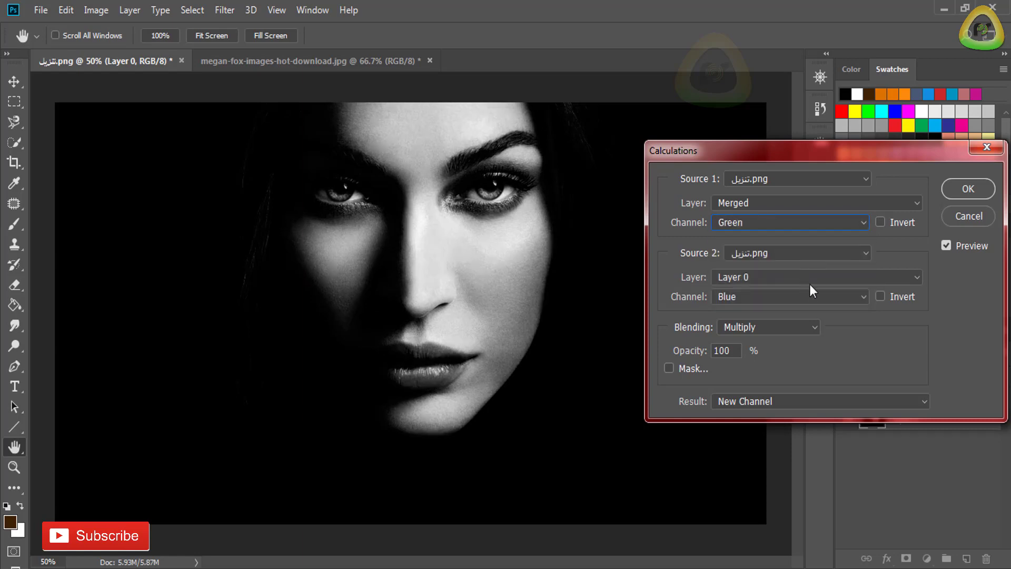
- Try the Gray, Red and Green channels for Source 2 in Calculations, ending on the Blue channel
left_click(824, 295)
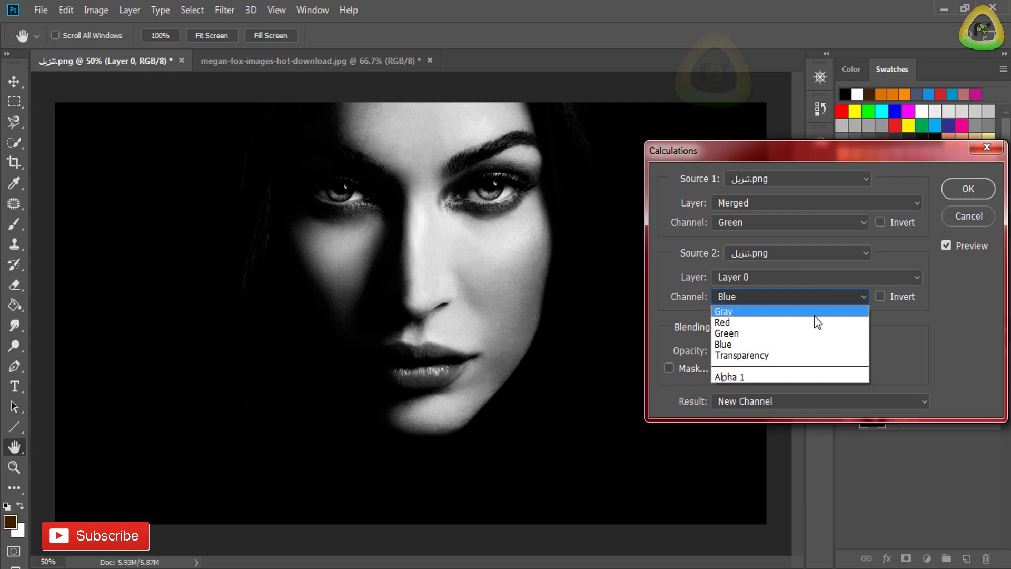
left_click(814, 315)
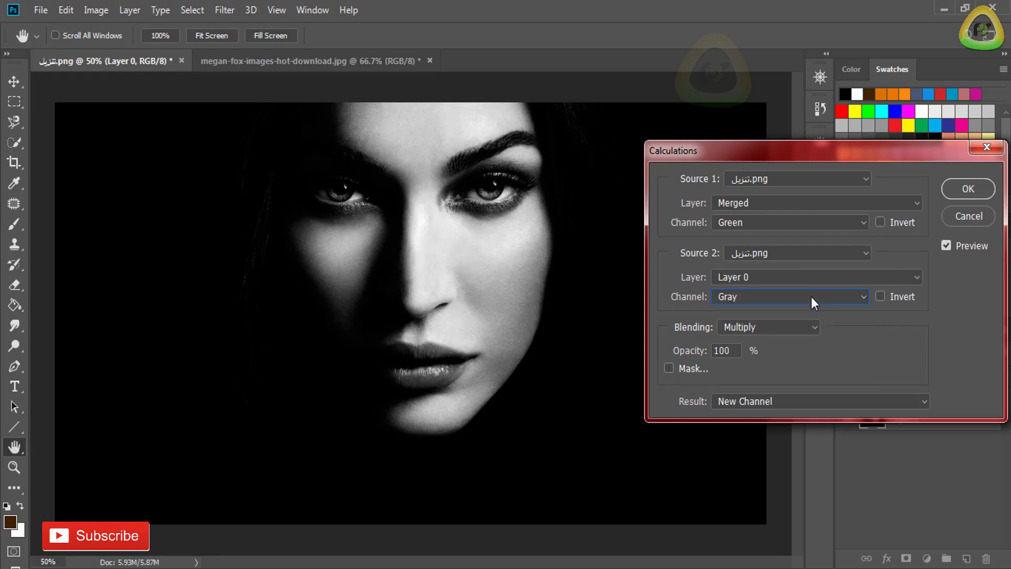
left_click(811, 296)
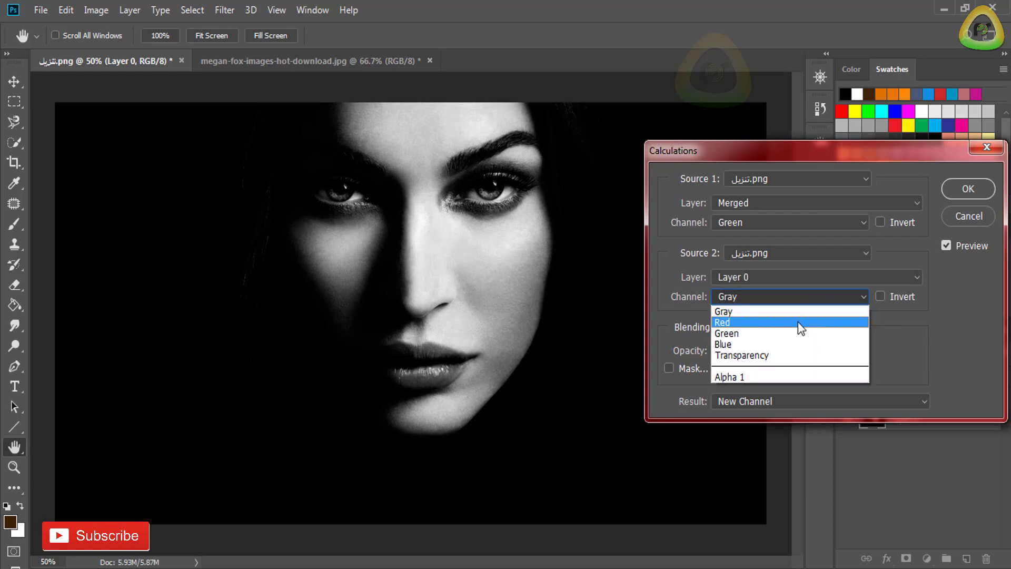
left_click(798, 321)
left_click(801, 301)
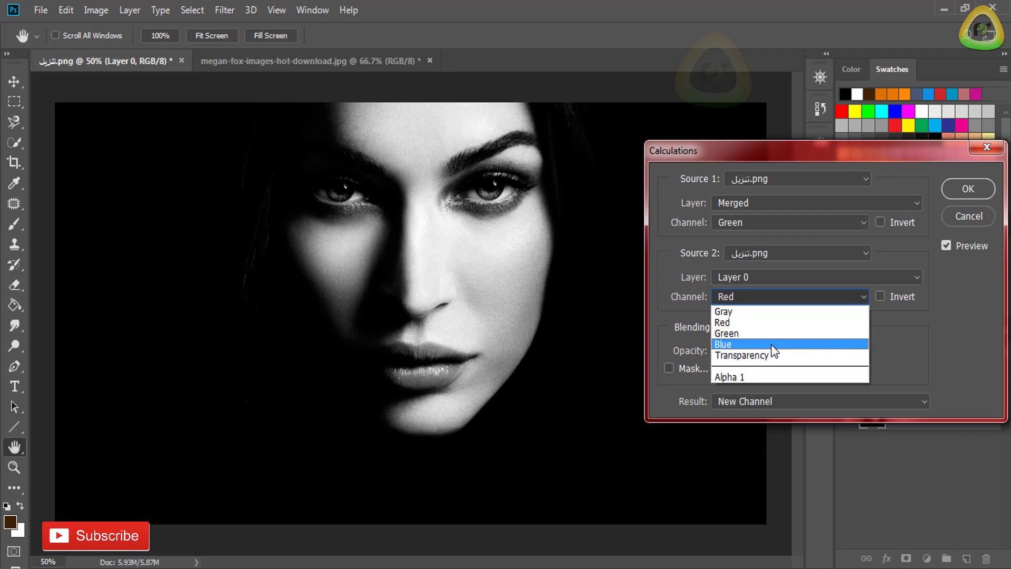
left_click(771, 344)
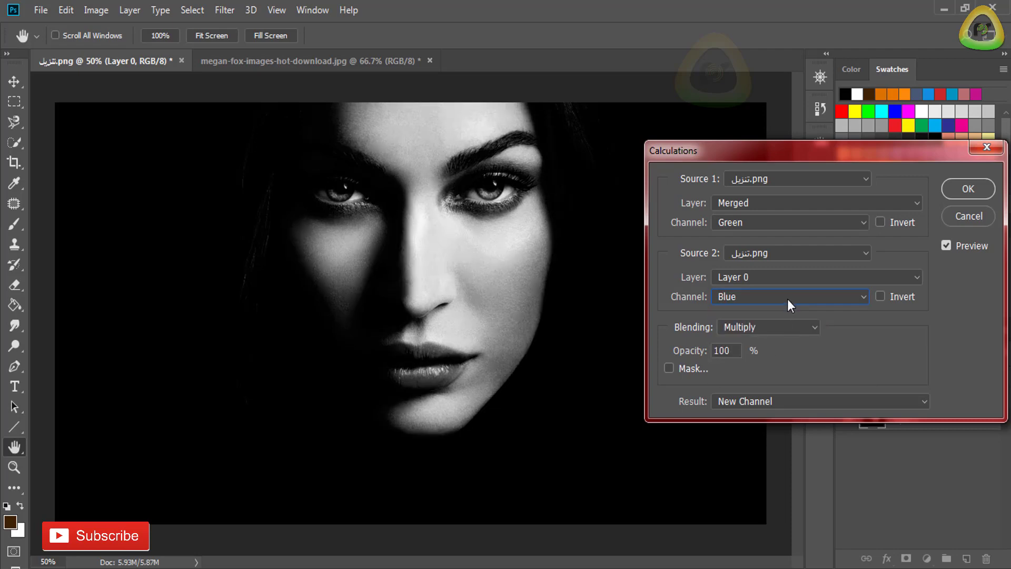
left_click(788, 299)
left_click(776, 333)
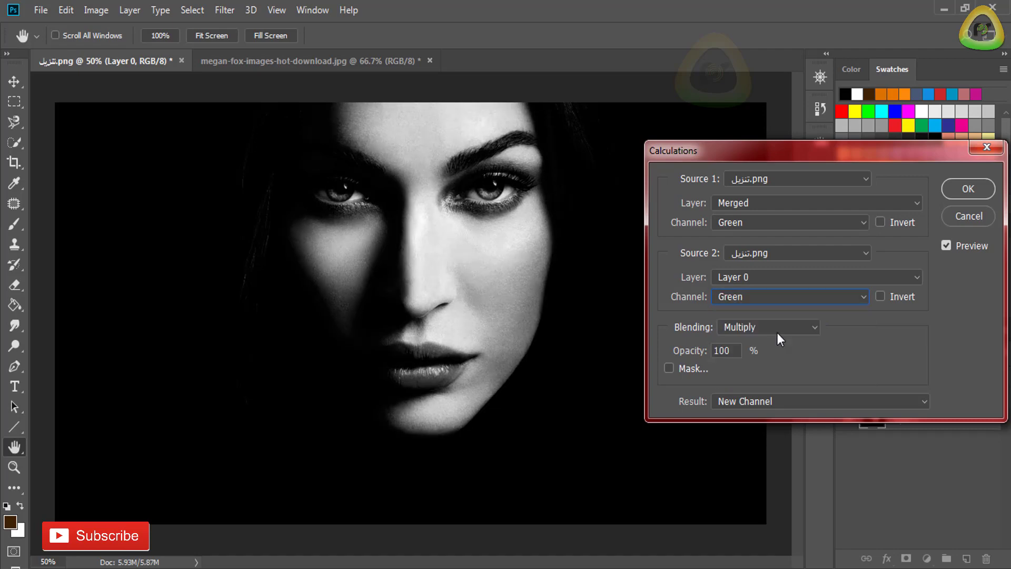
left_click(782, 295)
left_click(769, 310)
left_click(771, 299)
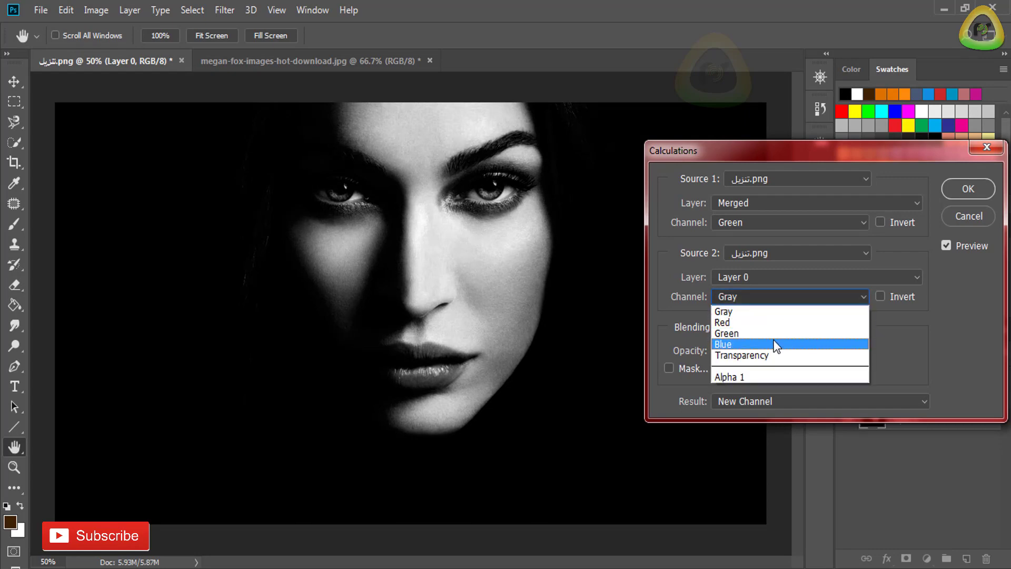
left_click(773, 343)
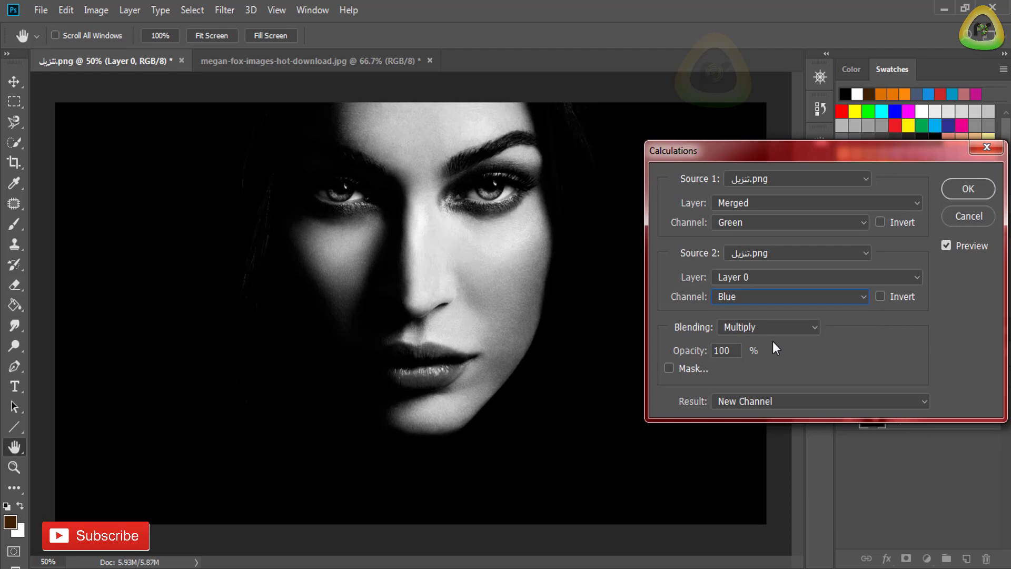
- Try the Soft Light and Overlay blending modes for the calculation, and set it back to Multiply
left_click(754, 327)
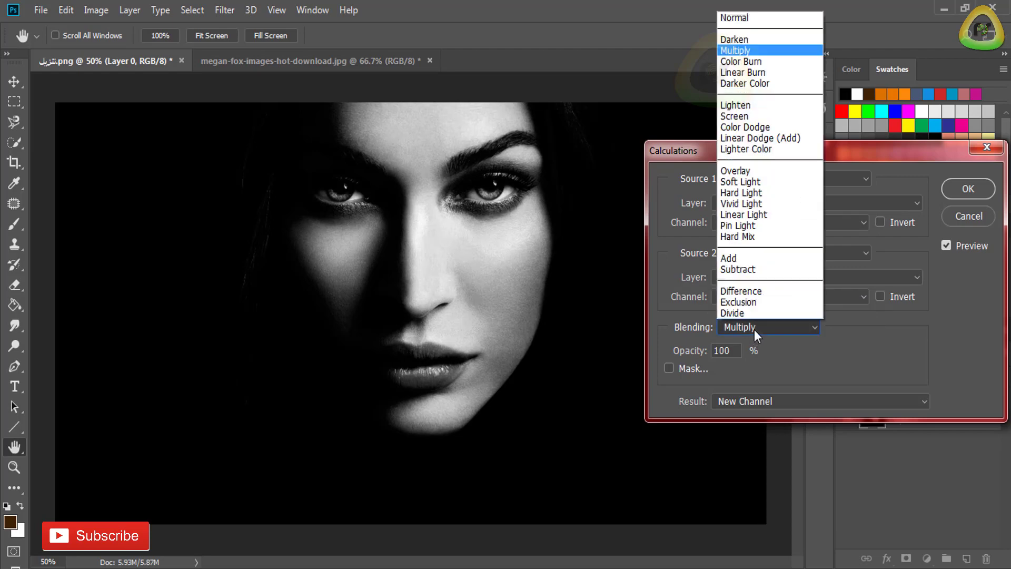
left_click(737, 182)
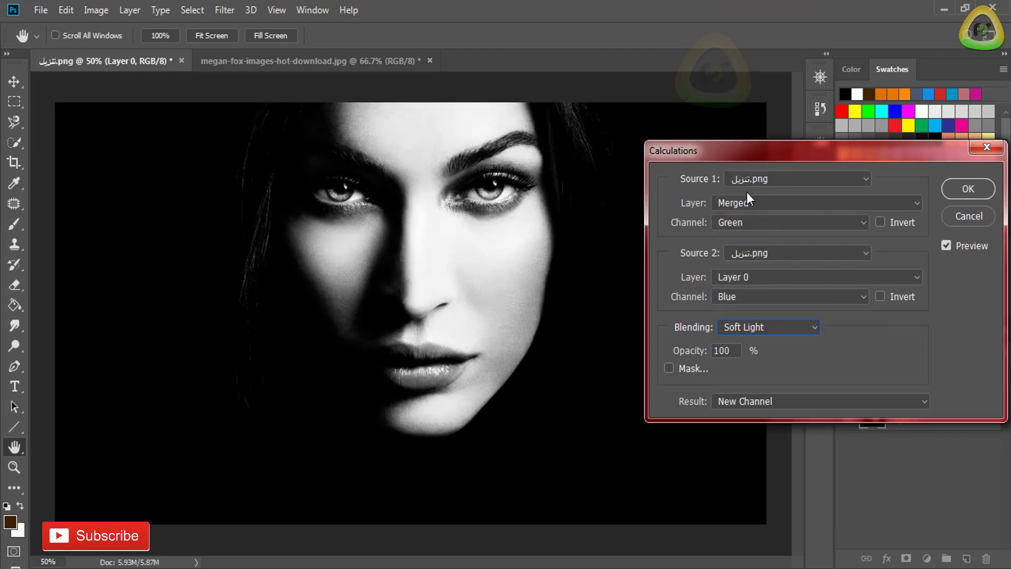
left_click(769, 327)
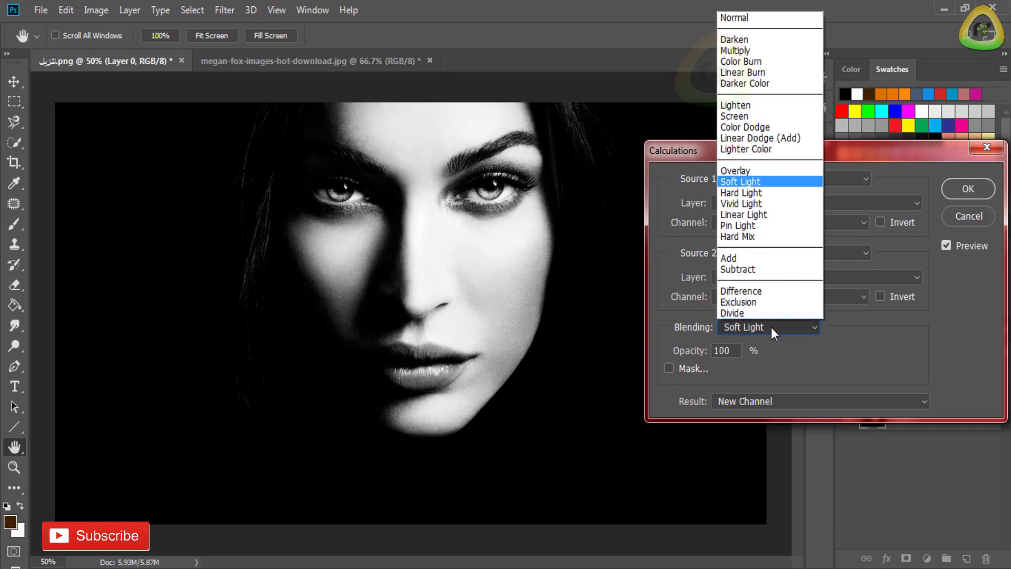
left_click(766, 173)
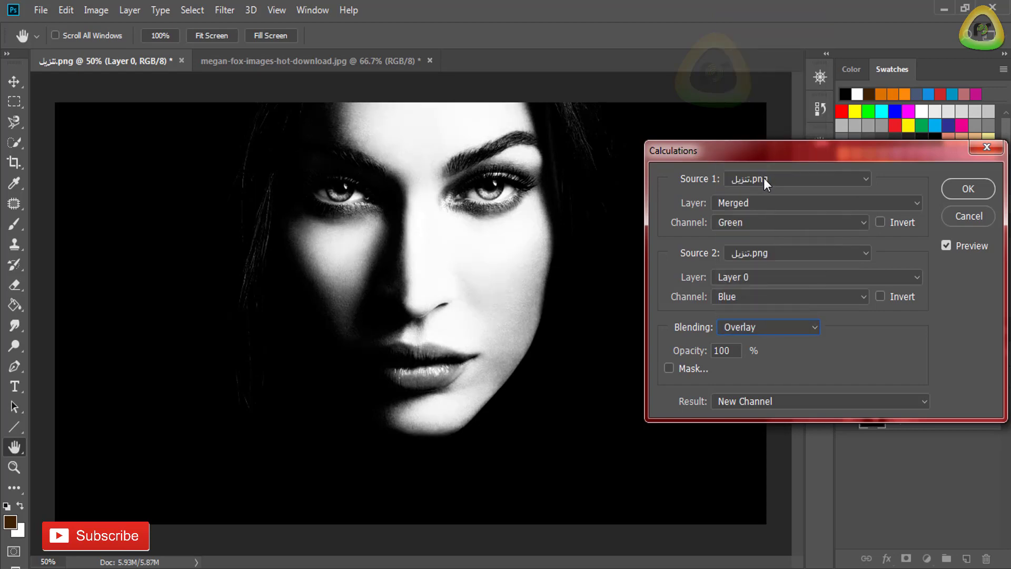
left_click(782, 321)
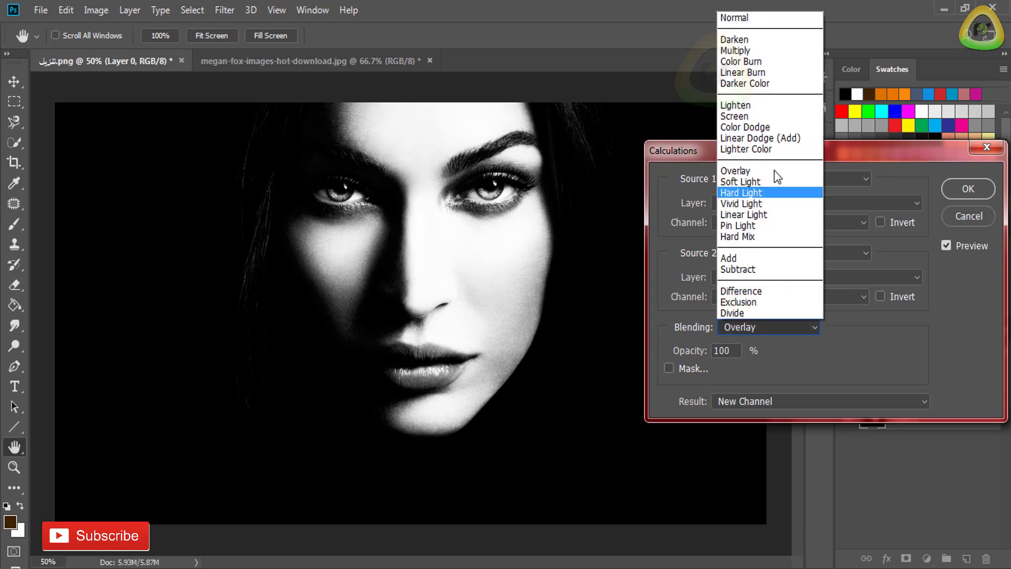
left_click(747, 48)
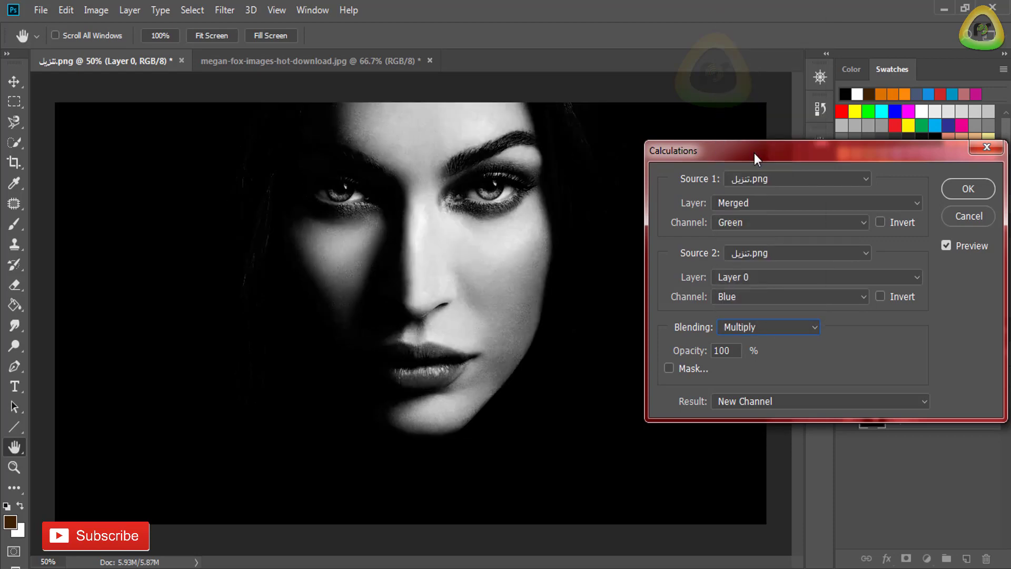
- Set the calculation's opacity to 50% and output the result as a new channel
left_click(677, 354)
type("55")
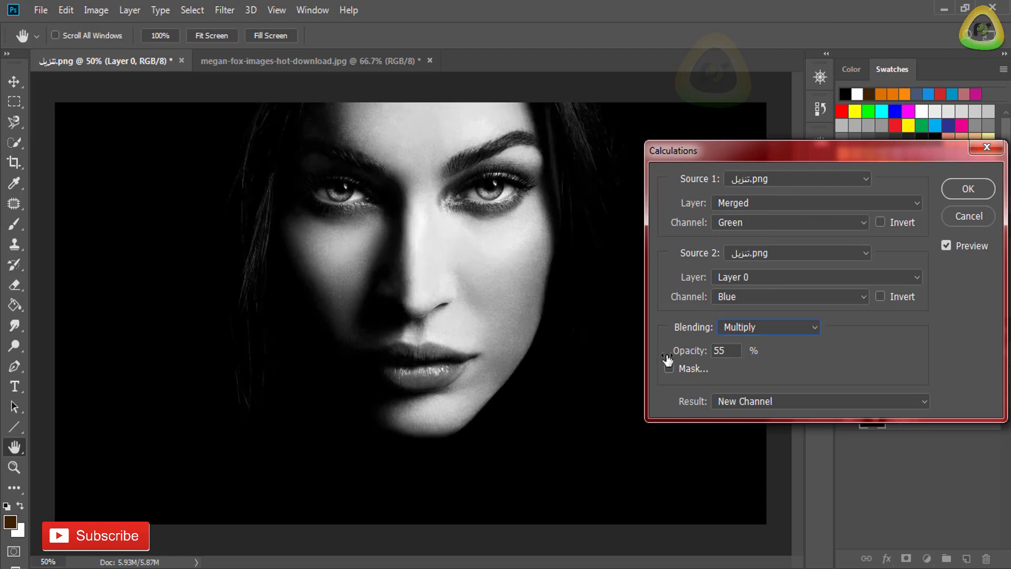
mouse_move(679, 357)
left_mouse_down()
mouse_move(709, 356)
mouse_move(665, 358)
mouse_move(748, 353)
mouse_move(680, 359)
left_mouse_up()
left_click(783, 400)
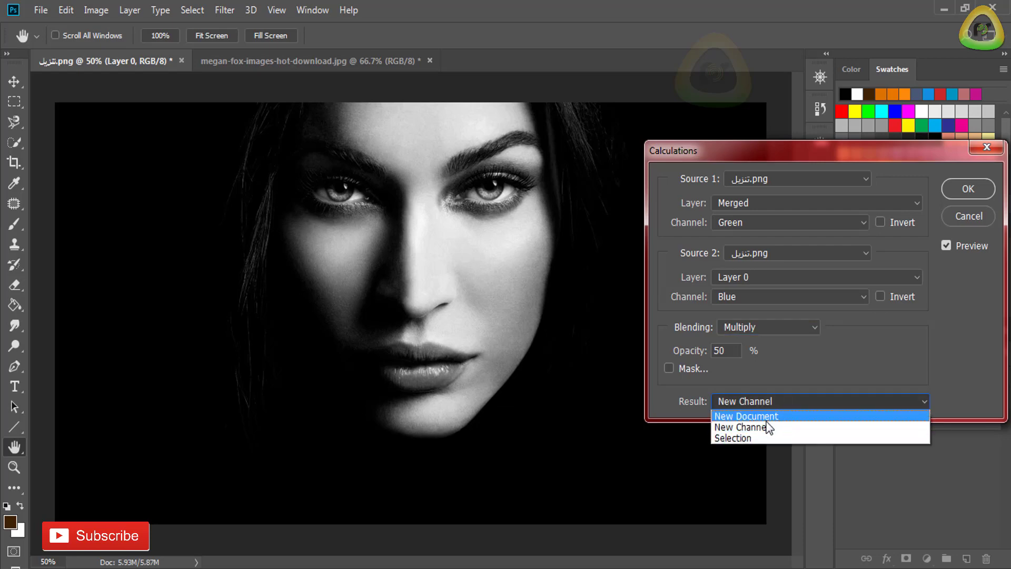
left_click(773, 426)
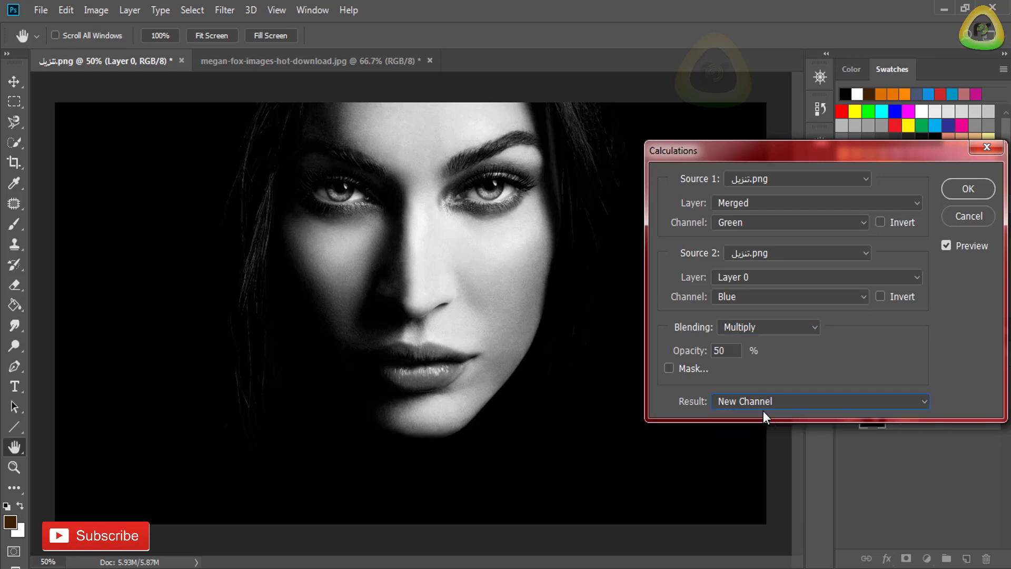
left_click(959, 188)
key("m")
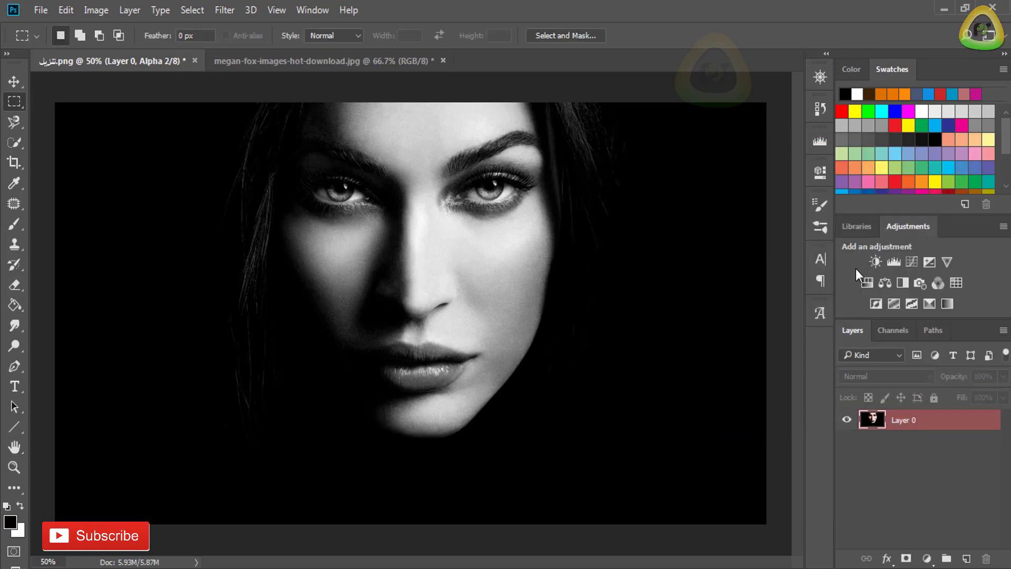
- Copy the entire new alpha channel and paste it into a new layer above Layer 0
left_click(895, 331)
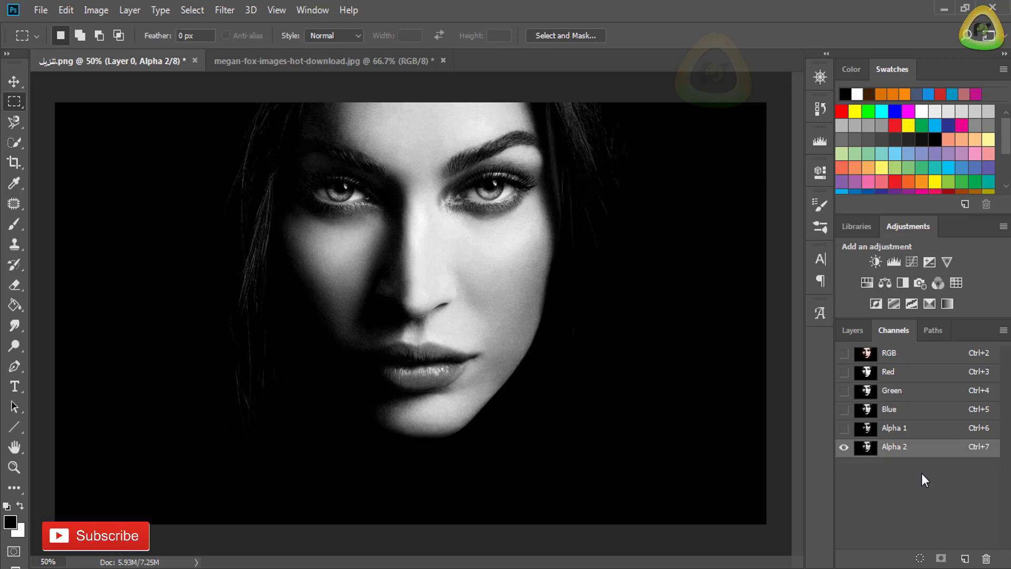
key("ctrl+a")
left_click(858, 330)
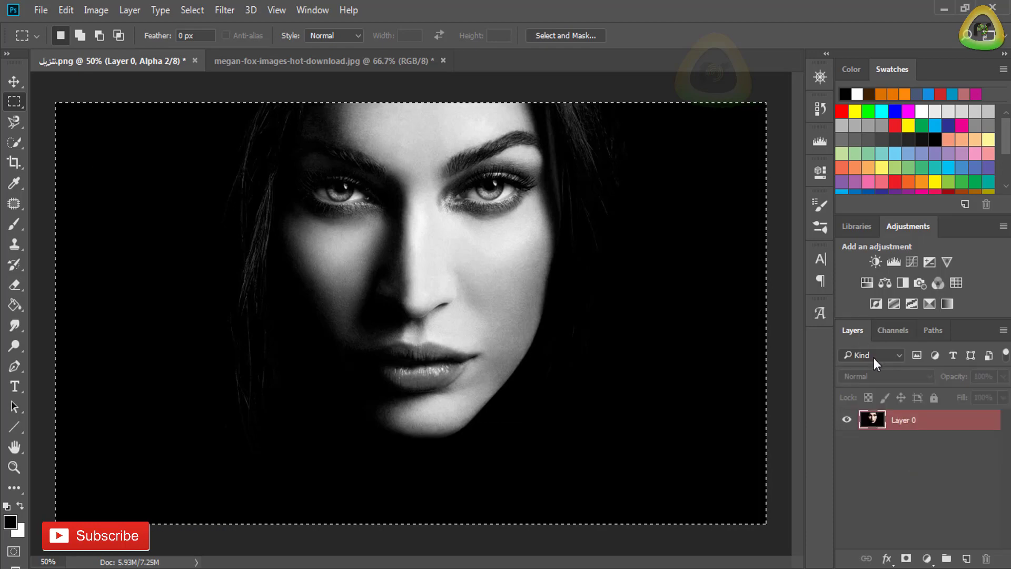
left_click(967, 560)
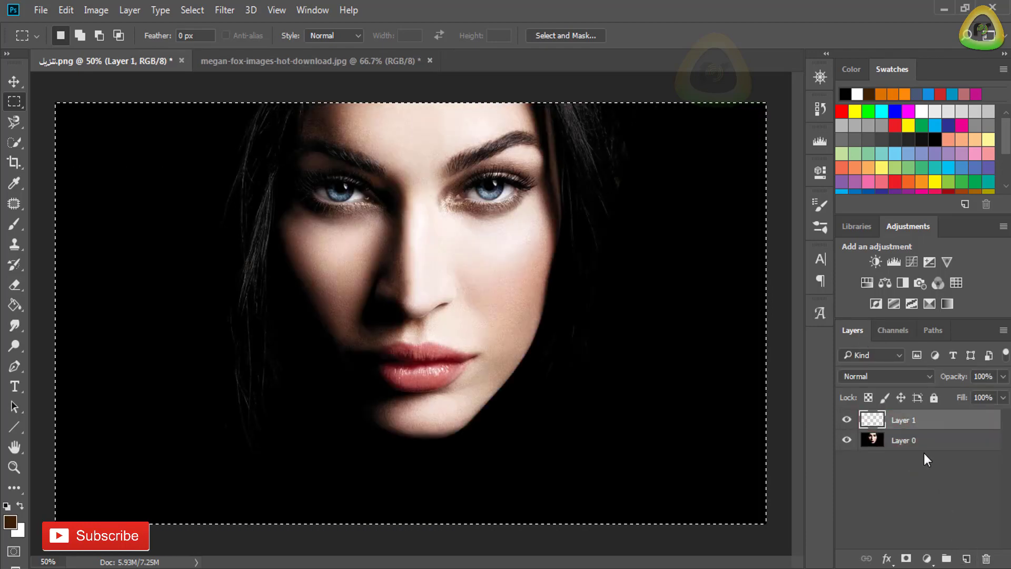
key("ctrl+v")
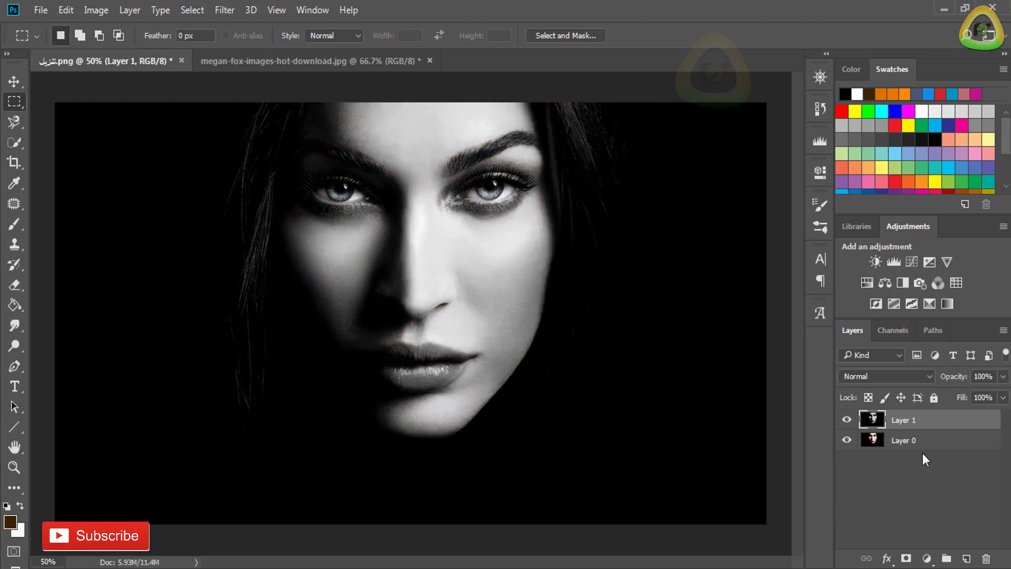
- Add a Curves adjustment layer above the black-and-white layer and pull the RGB curve's middle down to darken the image
left_click(927, 558)
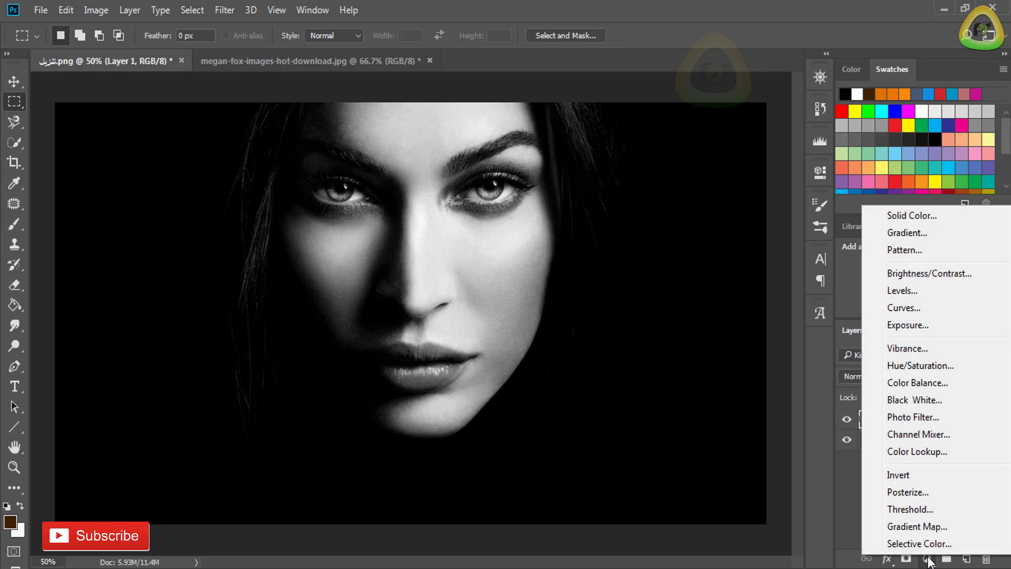
left_click(921, 308)
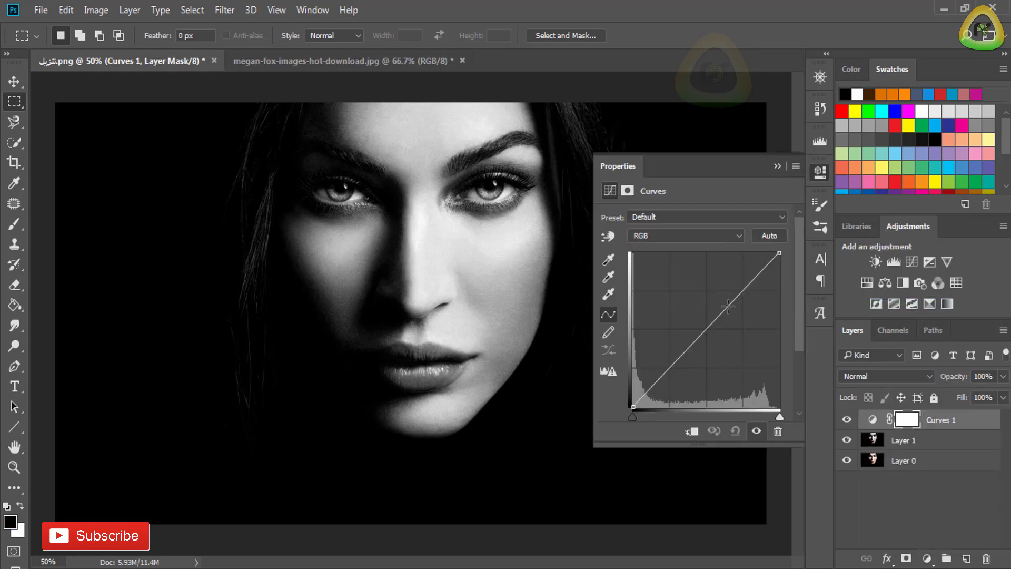
left_click_drag(728, 305, 730, 338)
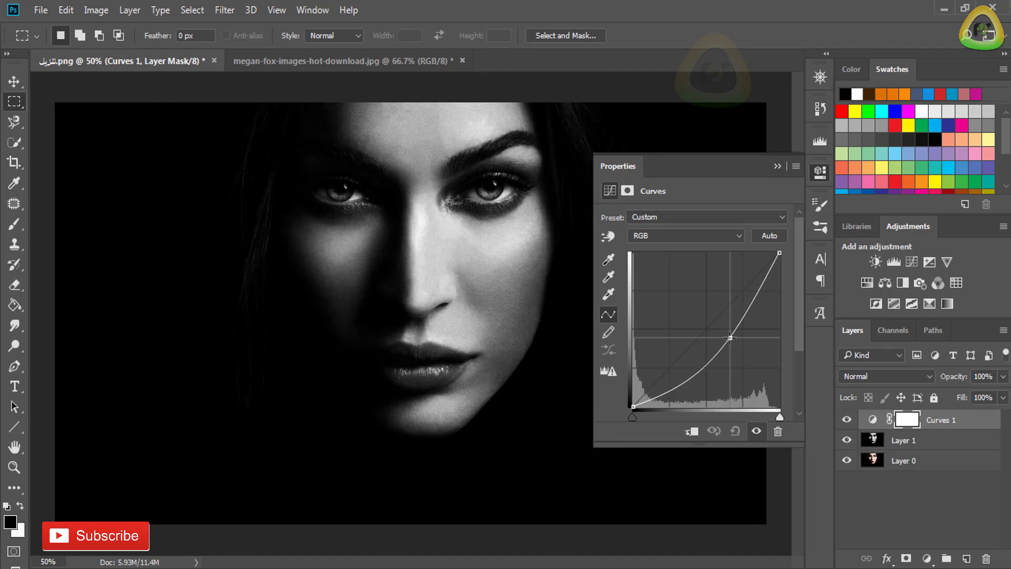
left_click(819, 174)
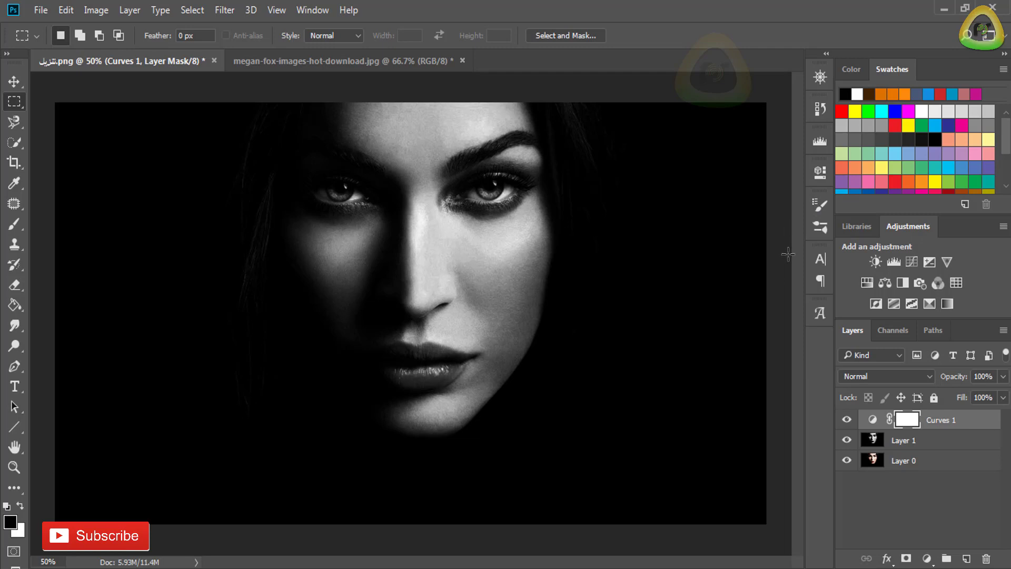
- Reshape the Curves adjustment by moving its midpoint lower toward the shadows and adding a lowered second point toward the highlights
double_click(873, 419)
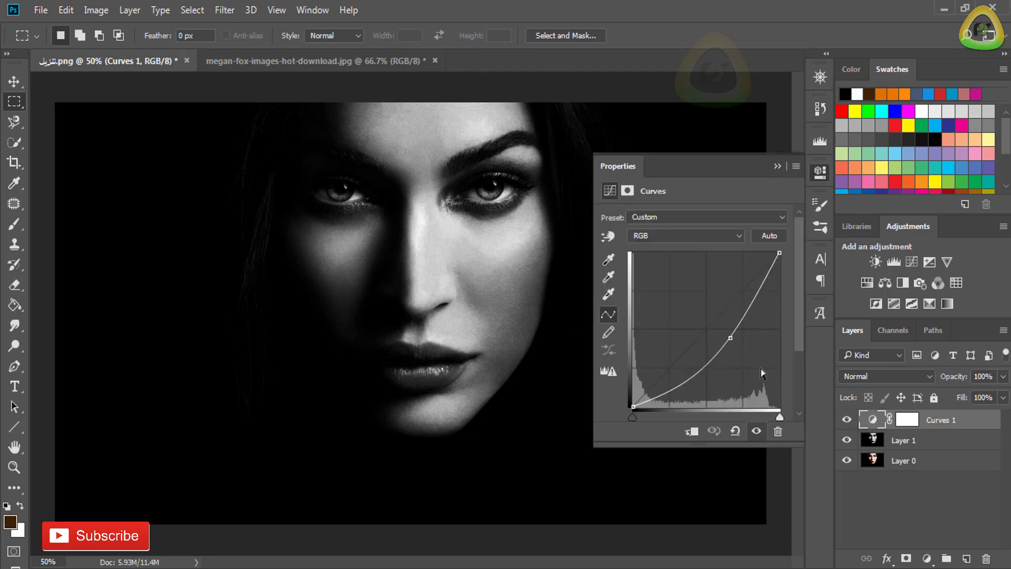
left_click_drag(730, 338, 709, 357)
left_click_drag(746, 311, 744, 327)
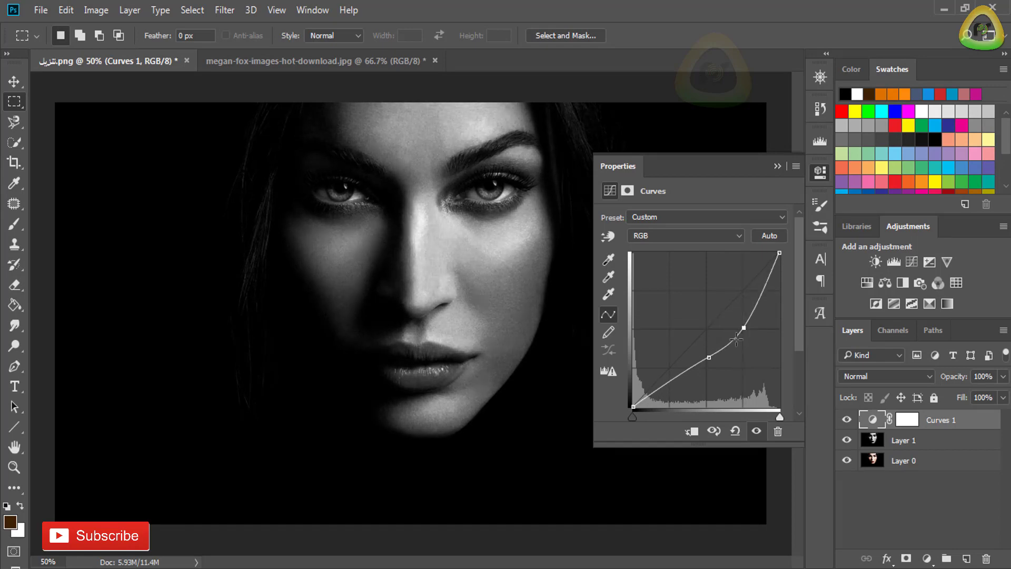
left_click(709, 357)
left_click_drag(709, 357, 705, 361)
left_click(819, 178)
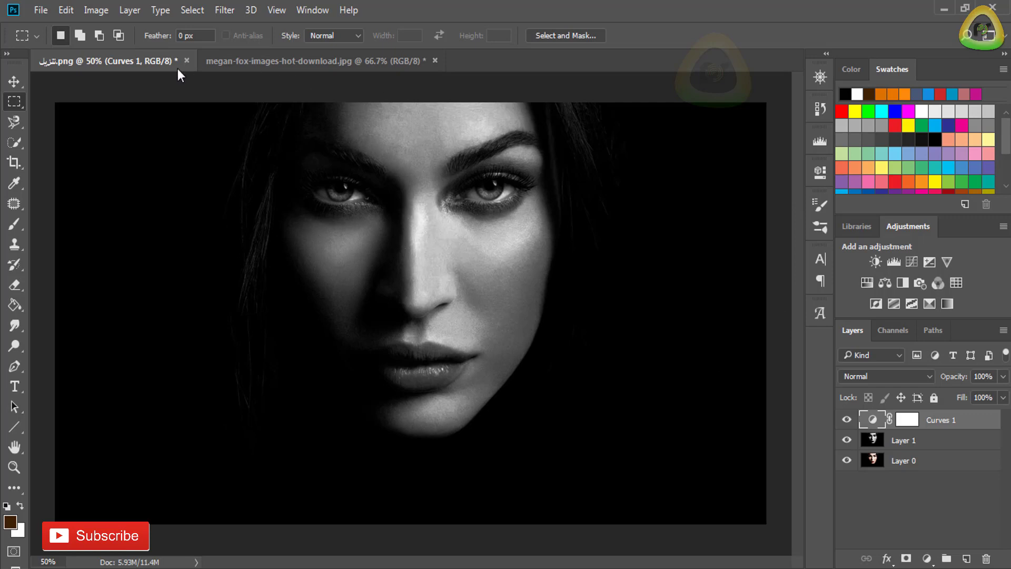
- Switch to the side-profile portrait and start a Calculations operation combining the Background's Green channel as Source 1 with its Blue channel as Source 2
left_click(269, 61)
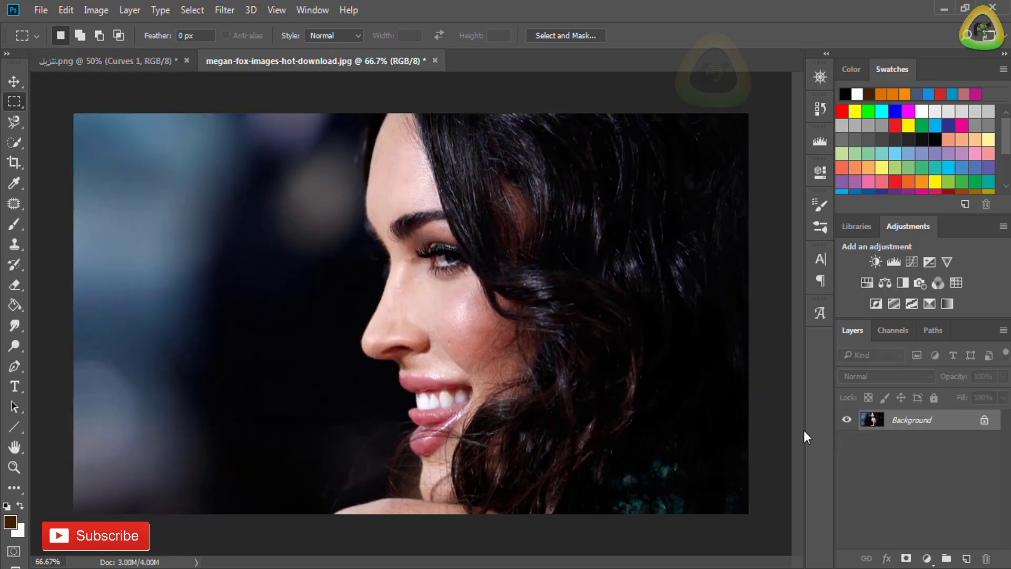
left_click(95, 12)
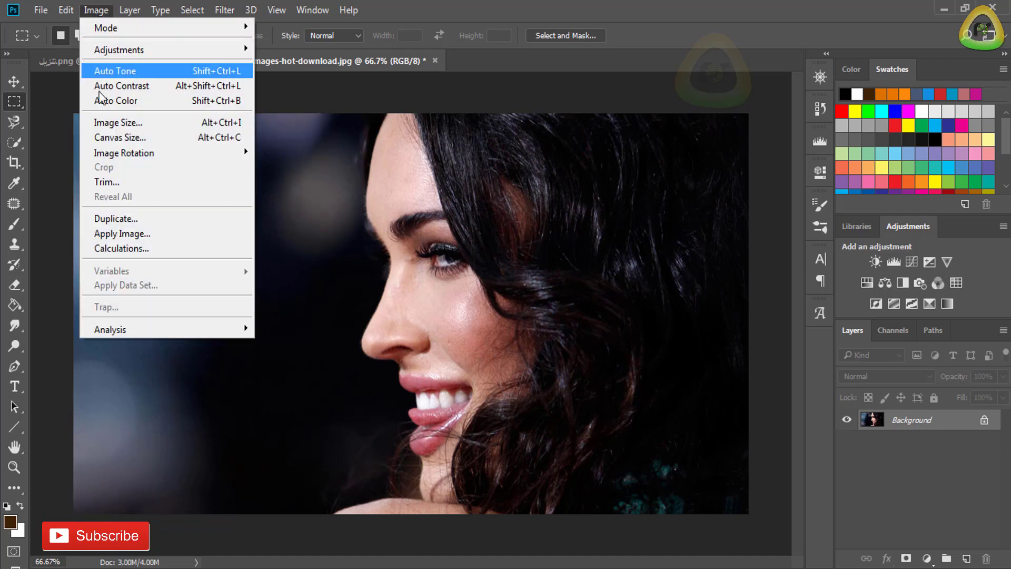
left_click(144, 252)
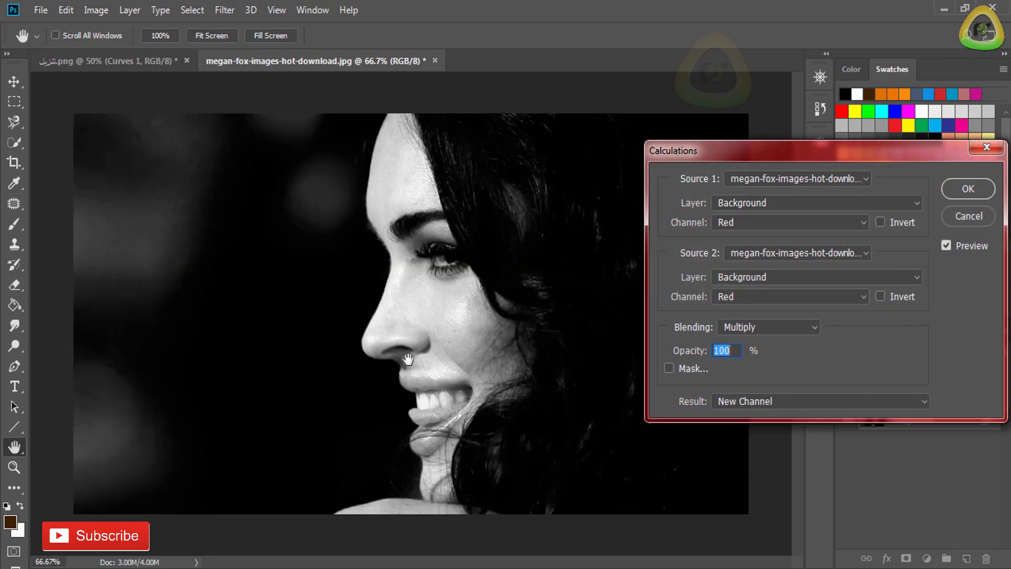
left_click(833, 223)
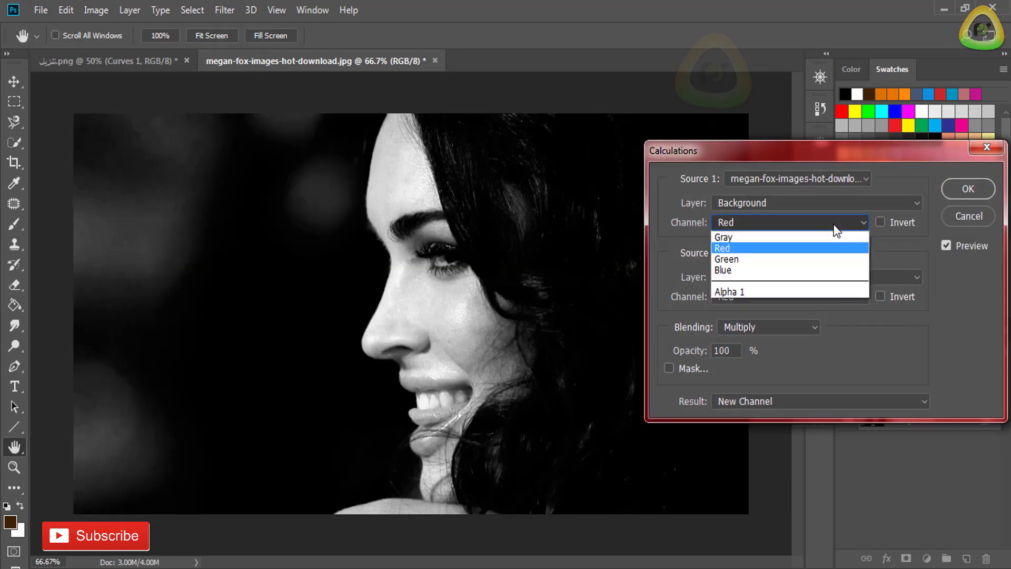
left_click(809, 260)
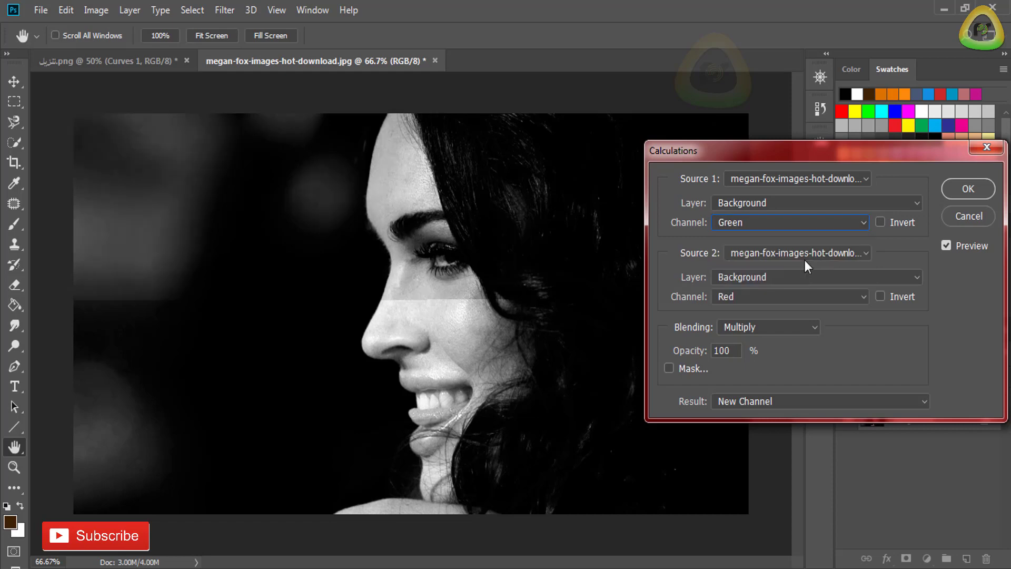
left_click(791, 298)
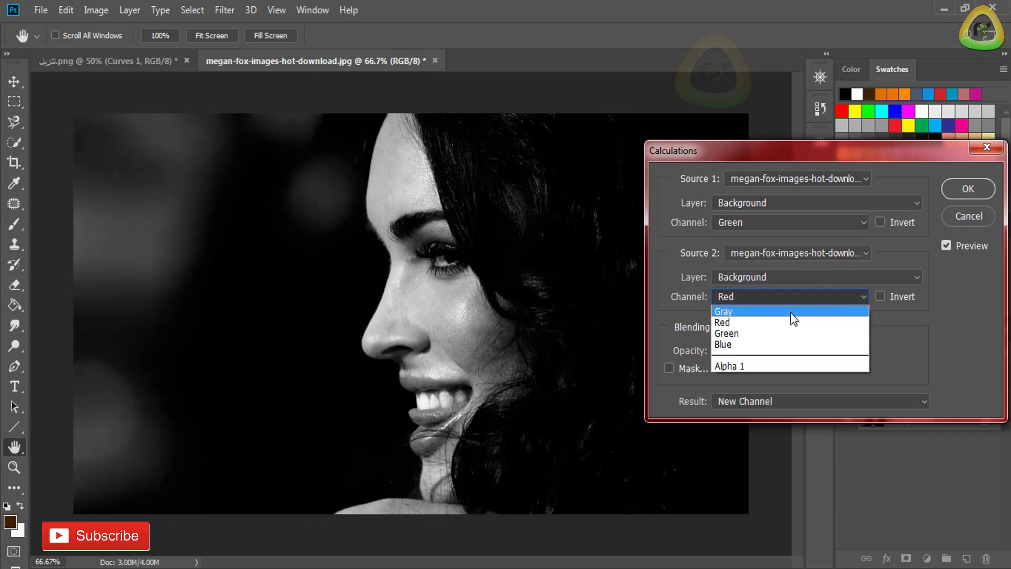
left_click(779, 345)
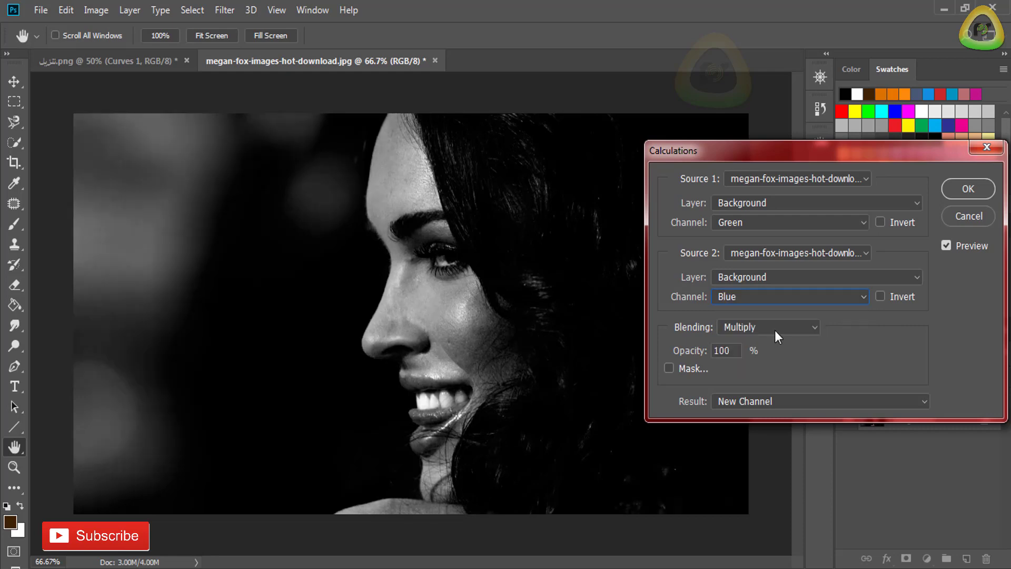
- Try the Darker Color and Soft Light blending modes for the calculation, with Soft Light at 74% opacity
left_click(747, 331)
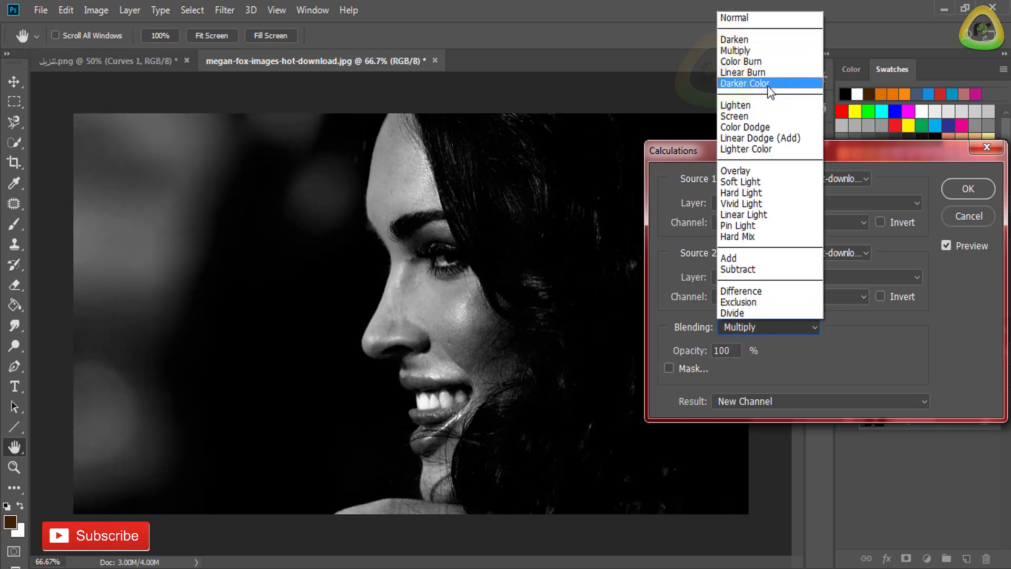
left_click(770, 91)
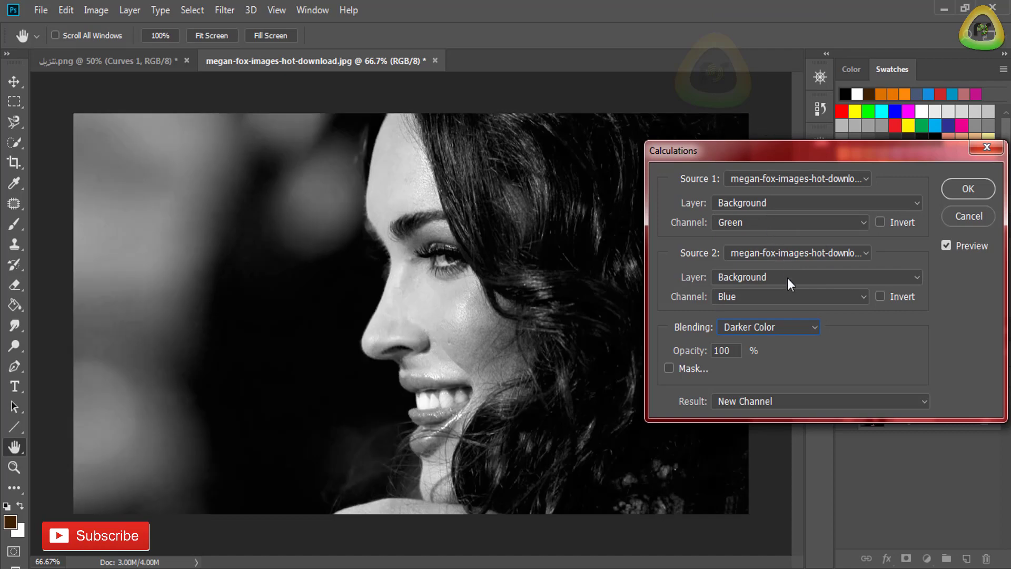
left_click(791, 326)
left_click(766, 186)
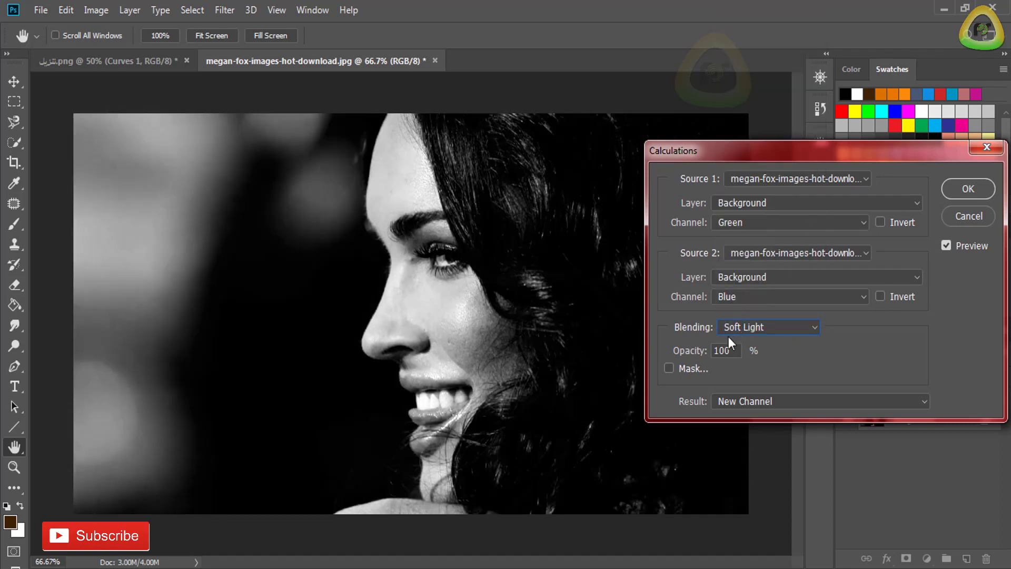
mouse_move(689, 353)
left_mouse_down()
mouse_move(671, 356)
mouse_move(709, 355)
left_mouse_up()
- Set the calculation's blending to Multiply, raise its opacity, and output the result as a new channel
left_click(753, 327)
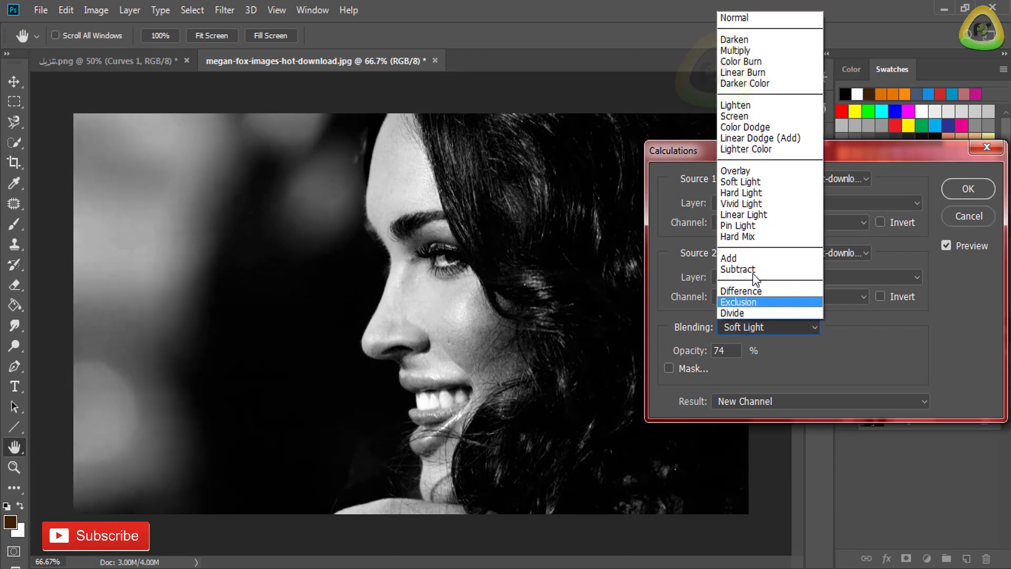
left_click(767, 52)
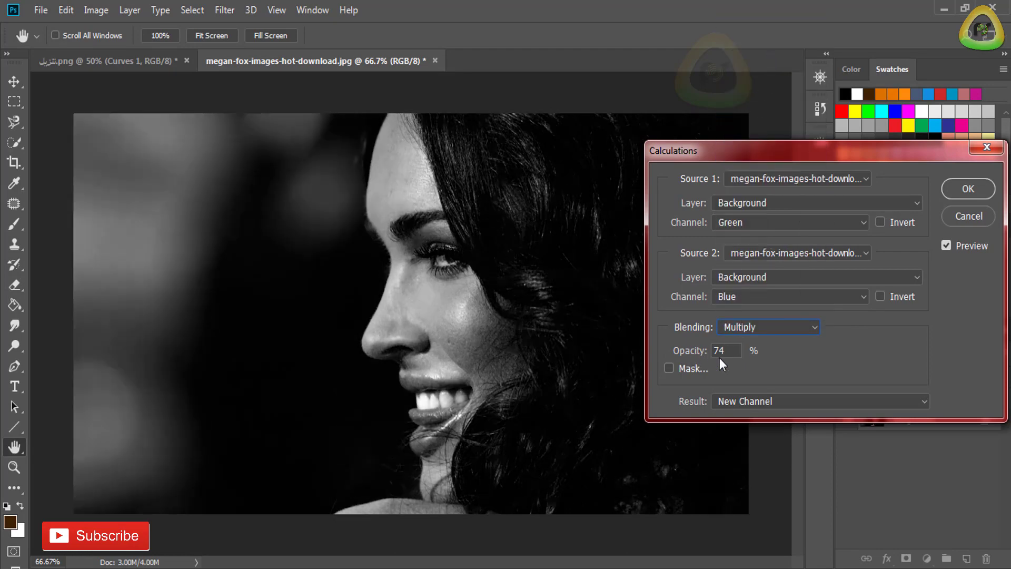
left_click_drag(687, 356, 814, 358)
left_click(971, 189)
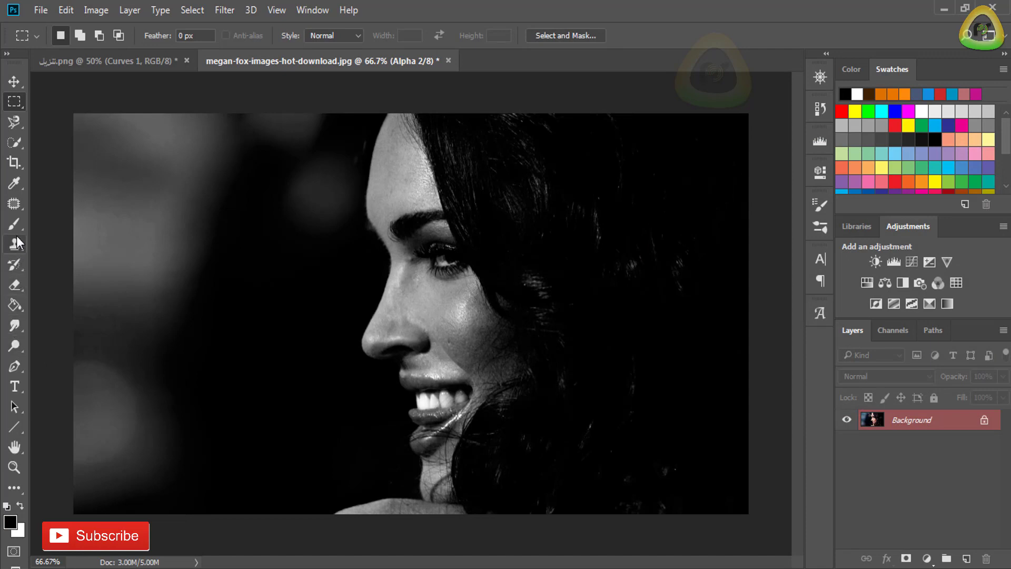
- Paint out the bright blurred background in front of the face on the new alpha channel using a 117 px soft black brush
left_click(15, 228)
left_click(10, 522)
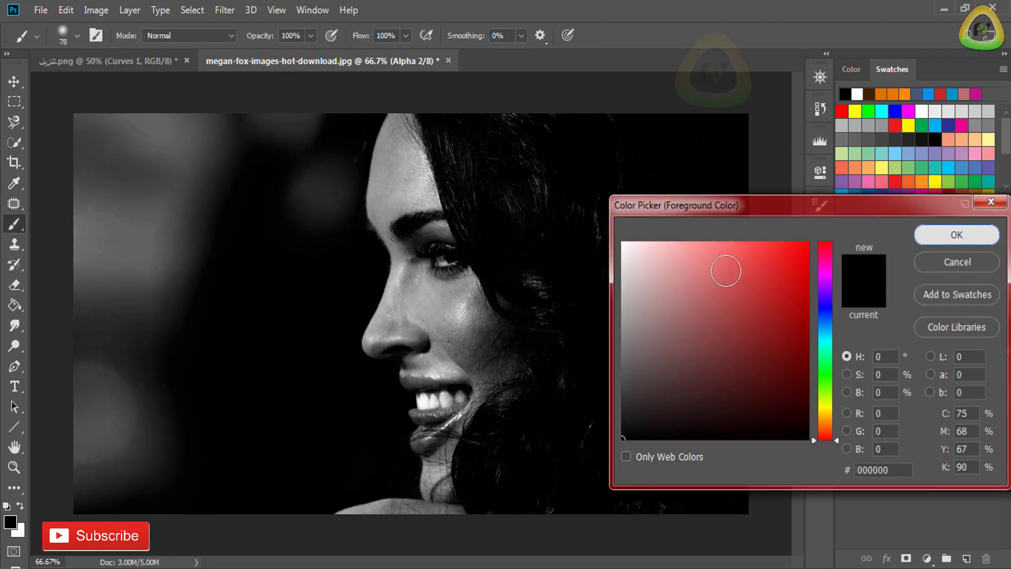
left_click(957, 233)
right_click(186, 332)
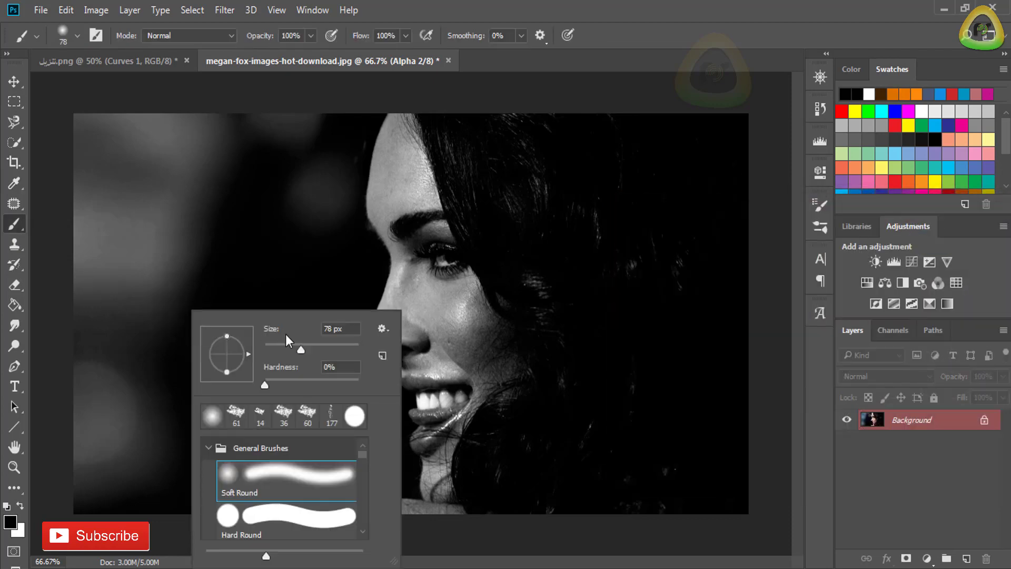
left_click_drag(314, 349, 316, 349)
mouse_move(235, 242)
left_mouse_down()
mouse_move(193, 244)
mouse_move(215, 137)
mouse_move(244, 145)
mouse_move(260, 118)
mouse_move(279, 141)
mouse_move(294, 138)
mouse_move(304, 160)
mouse_move(350, 117)
left_mouse_up()
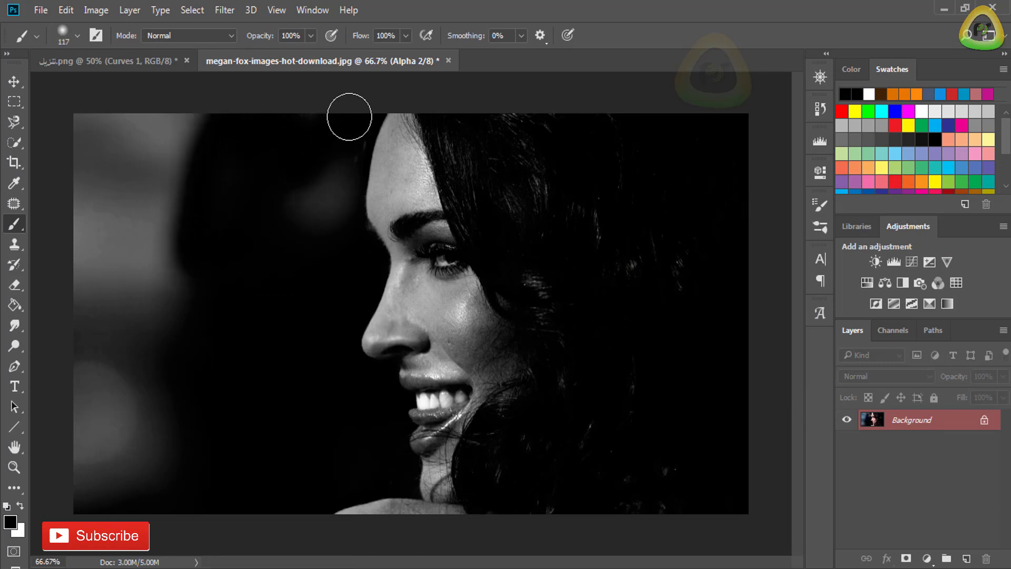
mouse_move(333, 163)
left_mouse_down()
mouse_move(323, 190)
mouse_move(324, 175)
mouse_move(330, 217)
left_mouse_up()
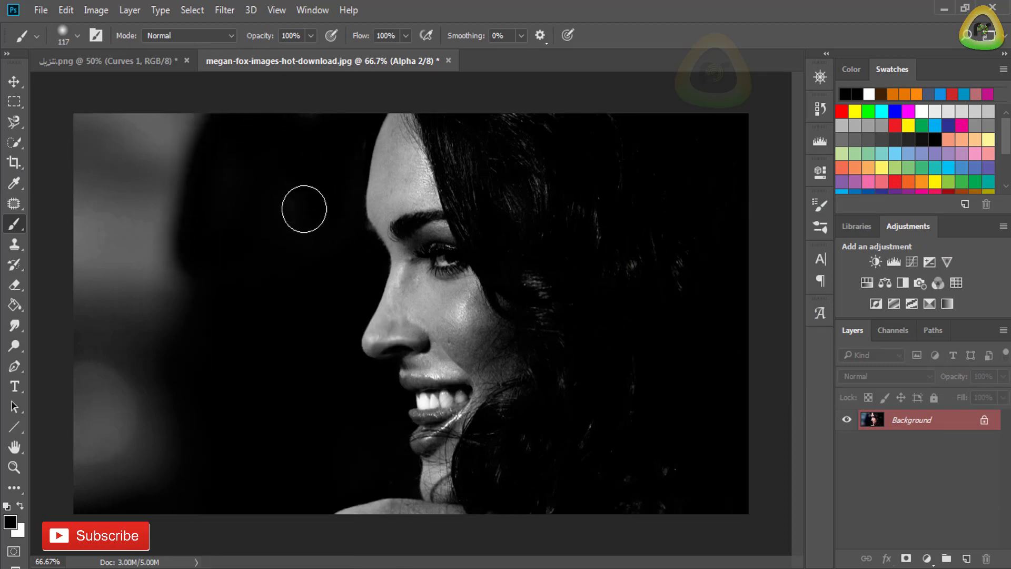
mouse_move(207, 129)
left_mouse_down()
mouse_move(162, 358)
mouse_move(156, 480)
mouse_move(81, 502)
mouse_move(128, 456)
mouse_move(74, 454)
mouse_move(89, 120)
mouse_move(189, 119)
mouse_move(110, 159)
mouse_move(117, 184)
mouse_move(150, 172)
mouse_move(162, 204)
mouse_move(102, 223)
mouse_move(154, 246)
mouse_move(155, 264)
mouse_move(113, 272)
mouse_move(106, 287)
mouse_move(132, 298)
mouse_move(125, 342)
mouse_move(111, 311)
left_mouse_up()
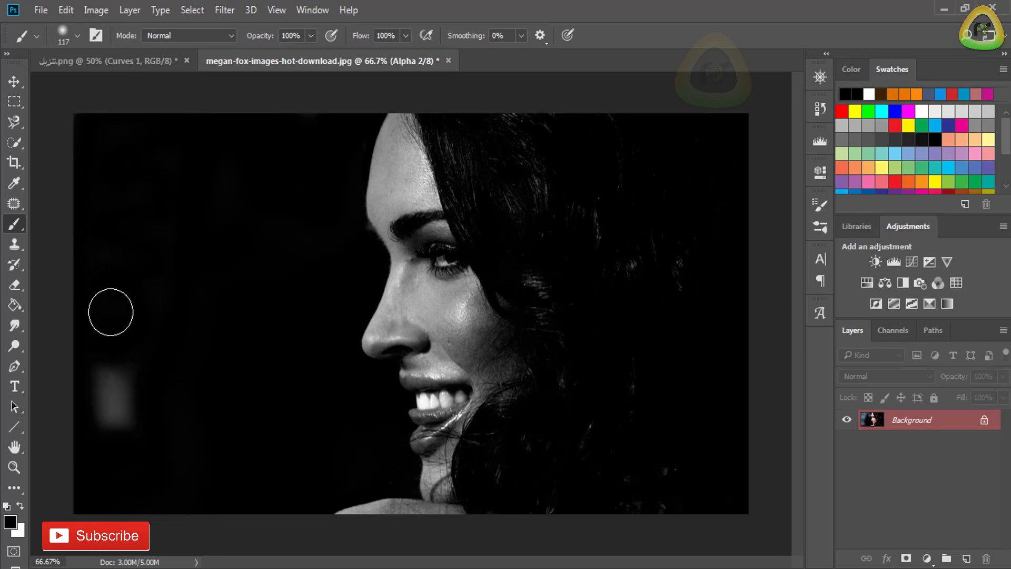
mouse_move(124, 364)
left_mouse_down()
mouse_move(106, 429)
mouse_move(104, 361)
left_mouse_up()
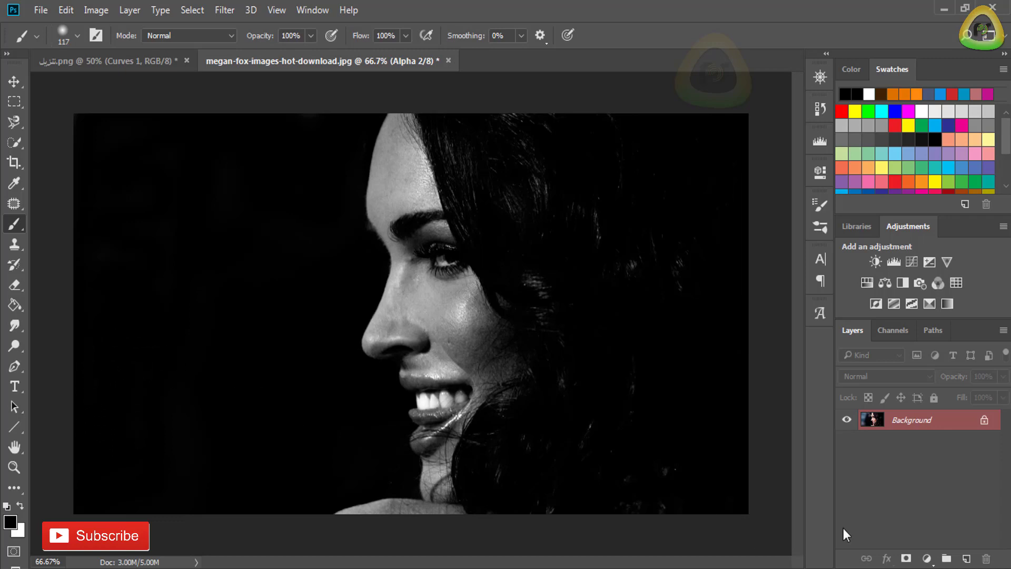
- Copy the entire retouched alpha channel and paste it into a new layer above the Background
left_click(890, 331)
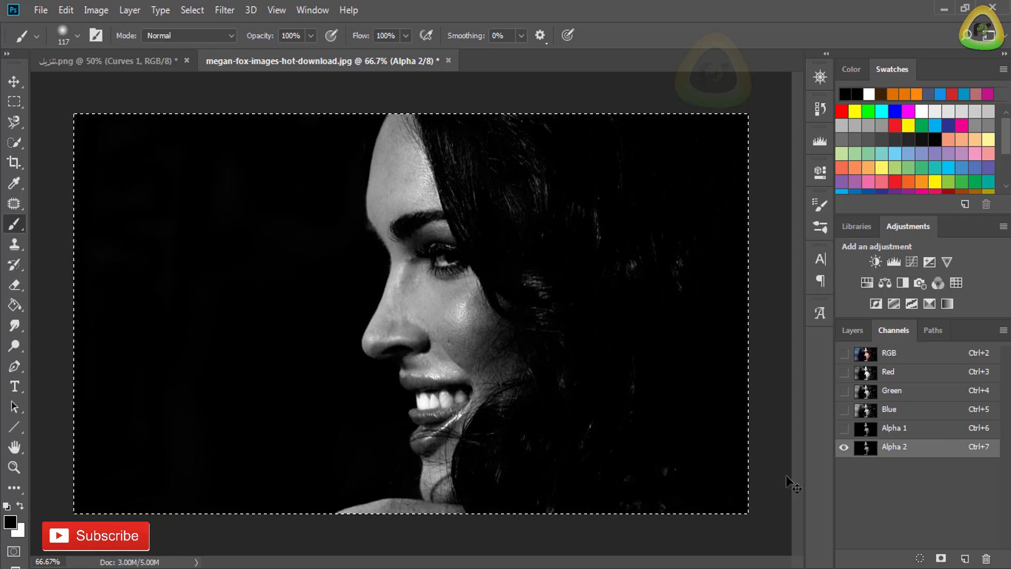
left_click(853, 330)
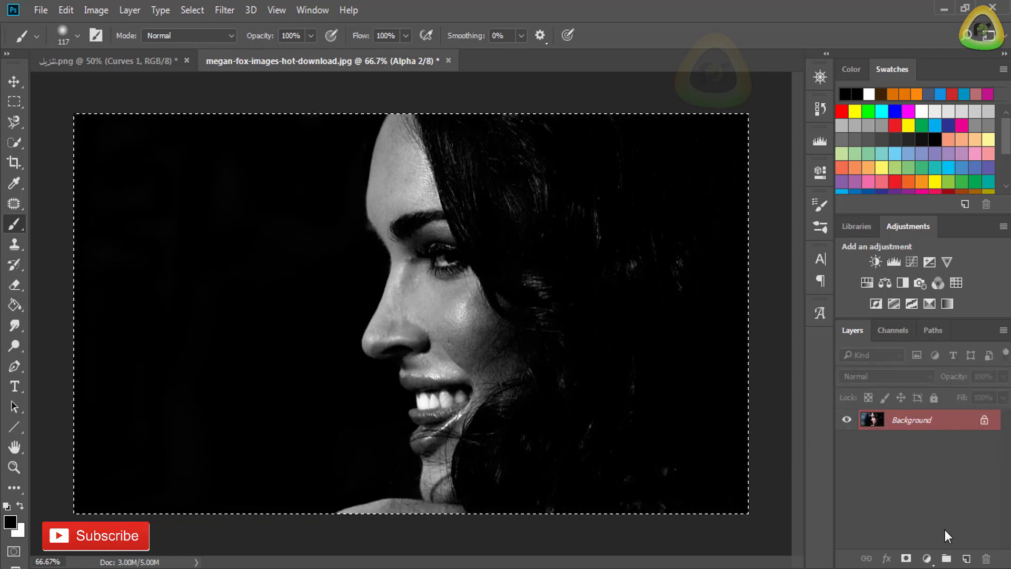
left_click(966, 560)
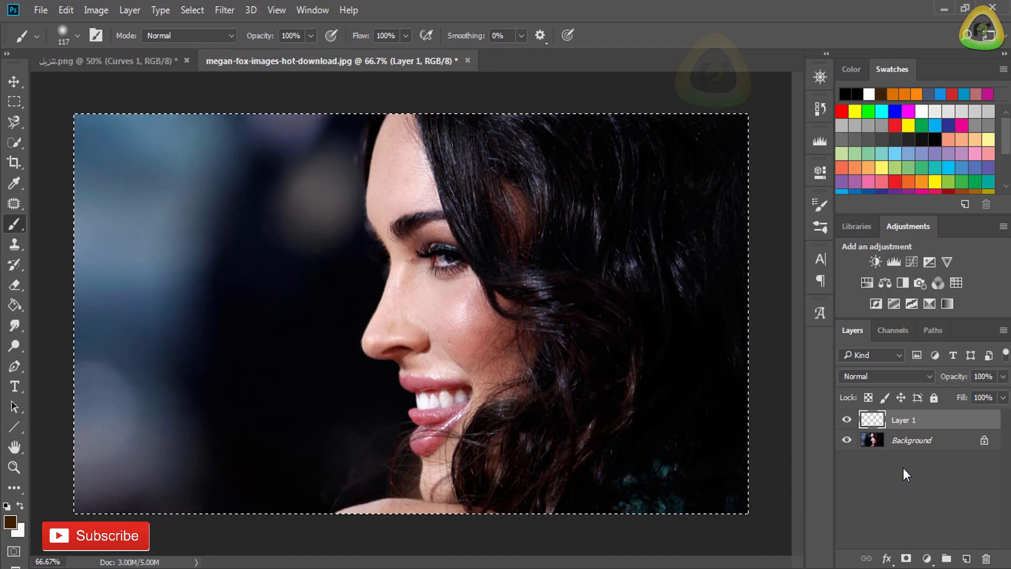
key("ctrl+v")
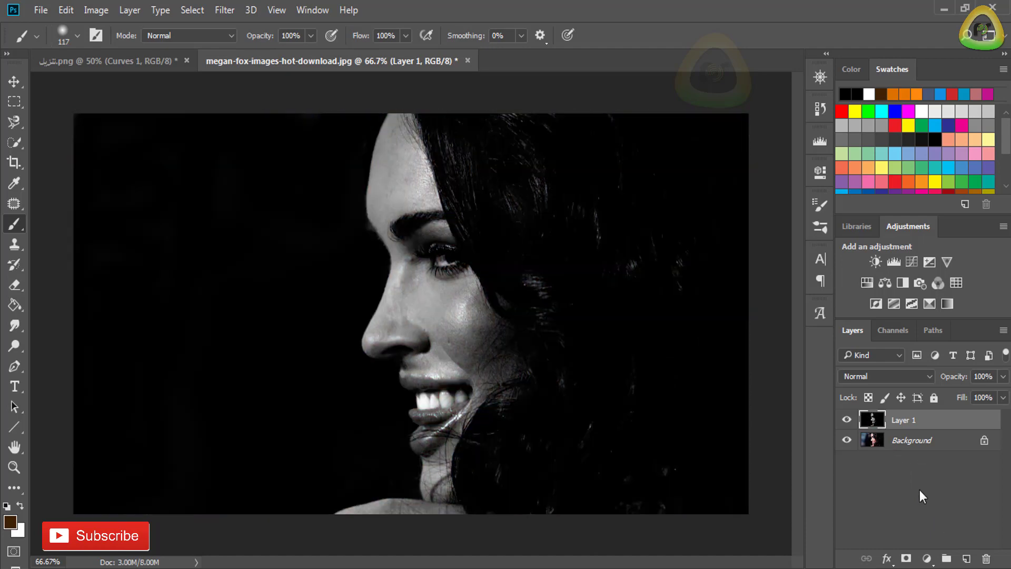
- Add a Curves adjustment layer above the pasted black-and-white layer and pull the RGB curve's middle down to darken the midtones
left_click(926, 559)
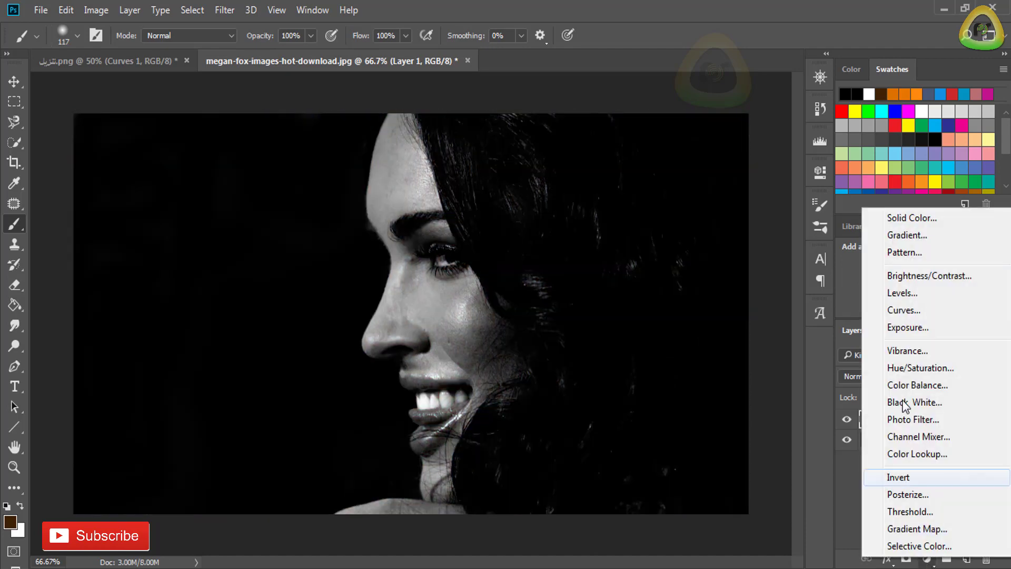
left_click(929, 312)
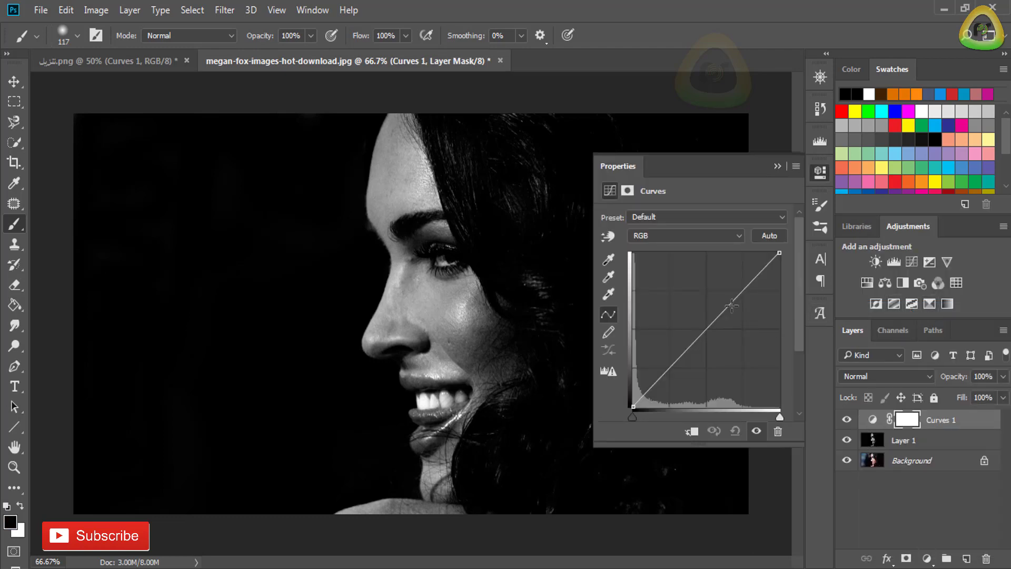
left_click_drag(732, 305, 704, 357)
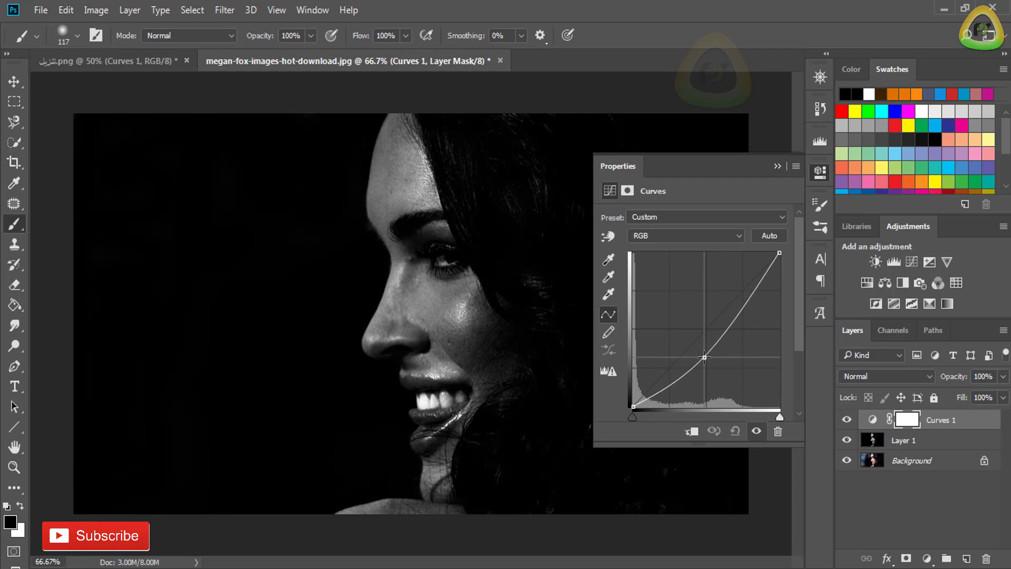
left_click(819, 175)
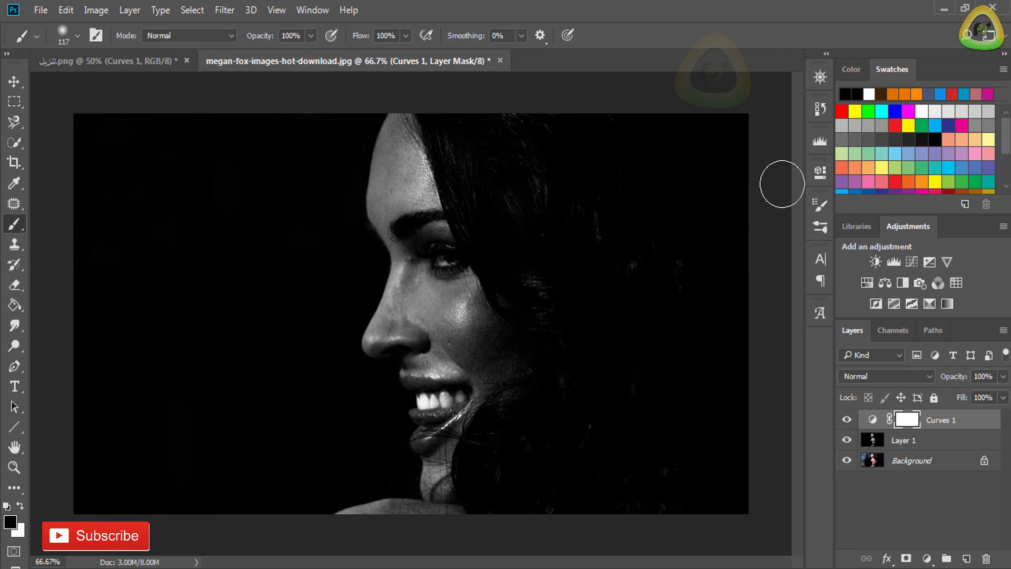
- Examine the darkened profile portrait up close at 100% and as a whole at 66.67%
left_click(820, 79)
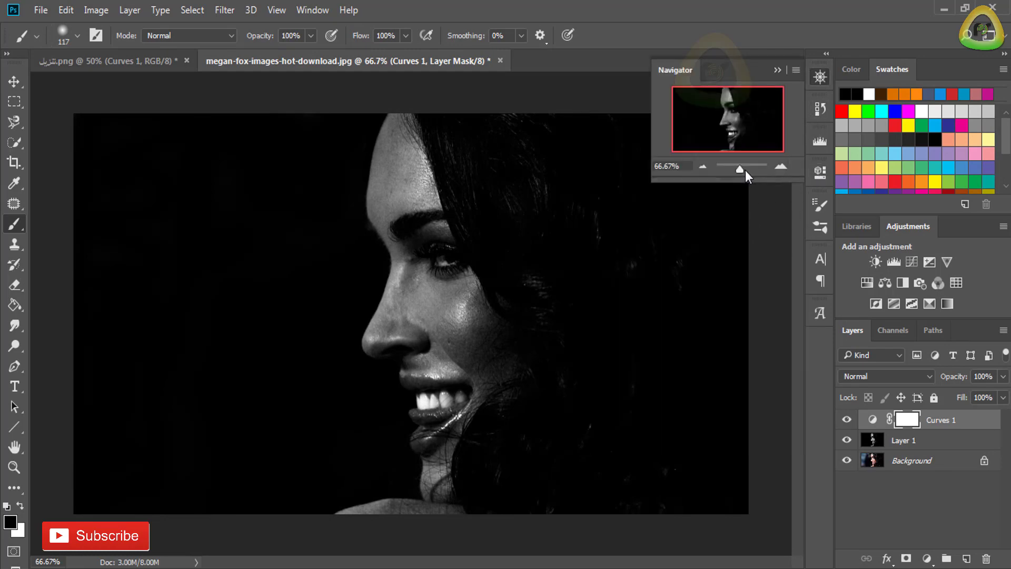
left_click_drag(745, 170, 742, 169)
left_click(709, 168)
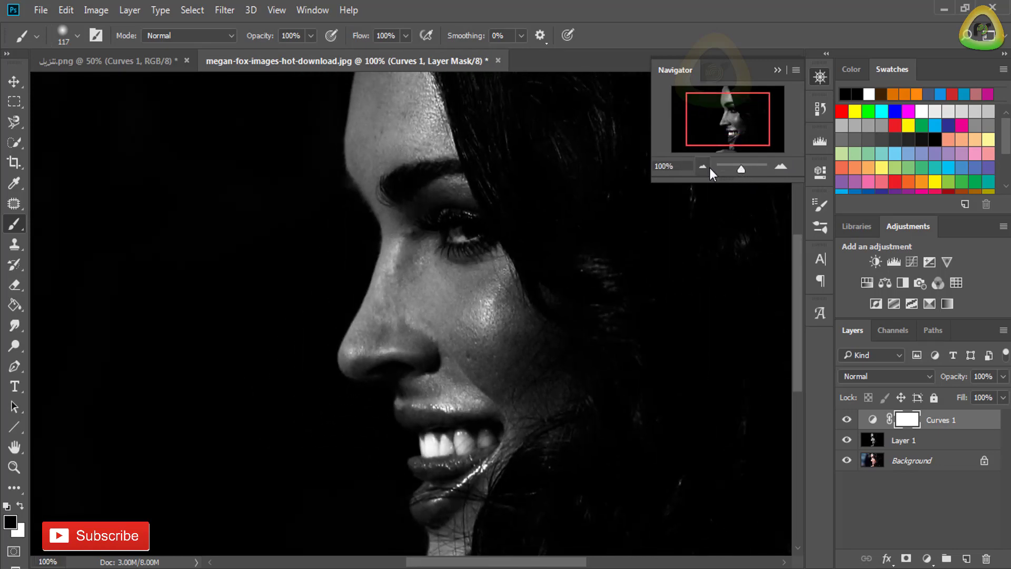
left_click(710, 168)
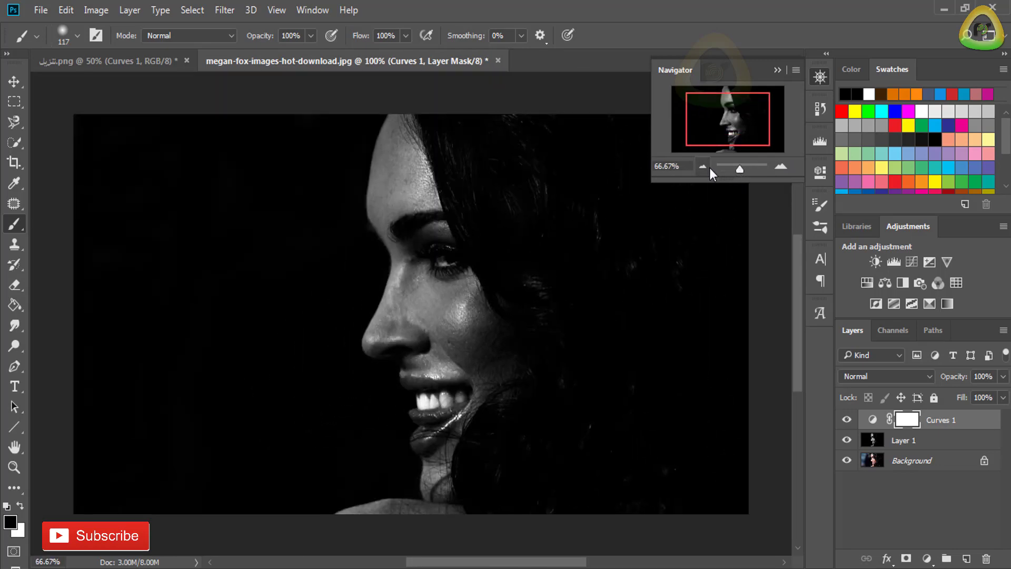
left_click(781, 165)
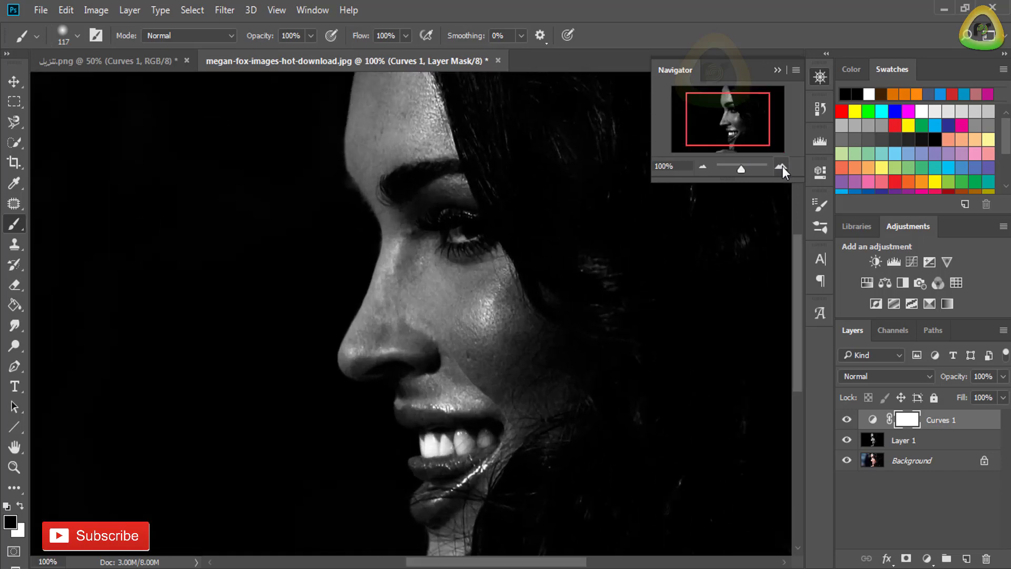
left_click(705, 166)
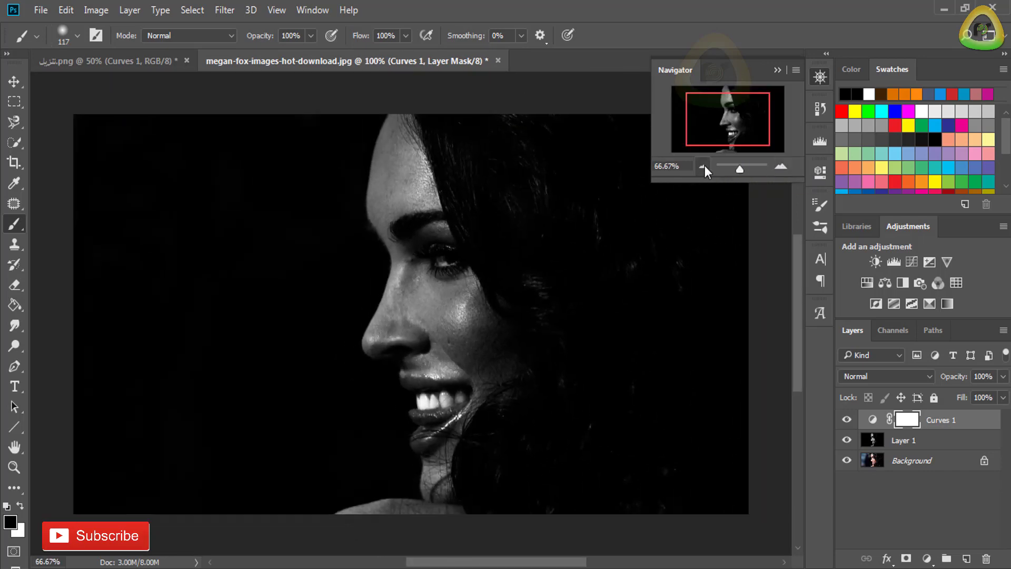
left_click(820, 84)
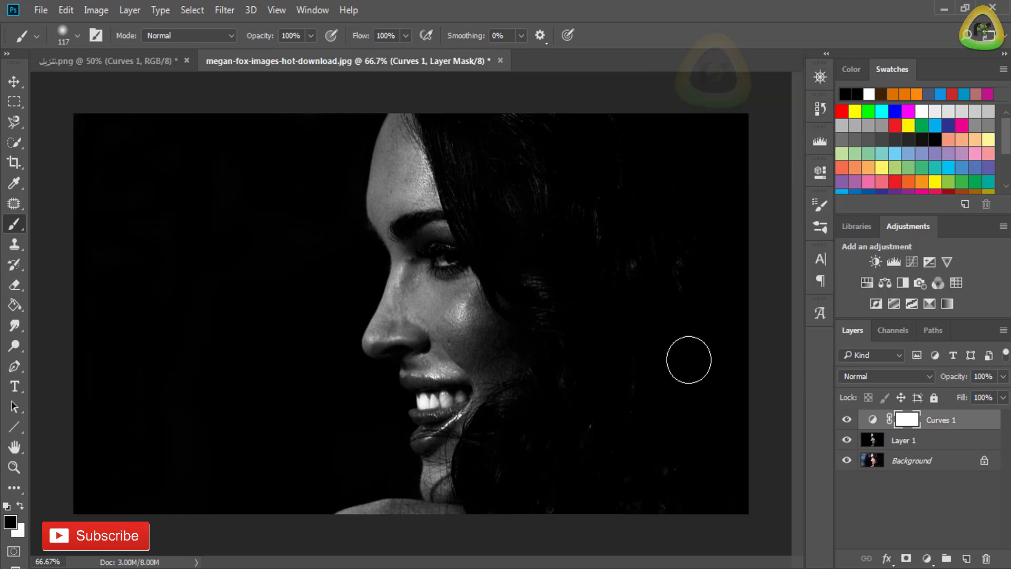